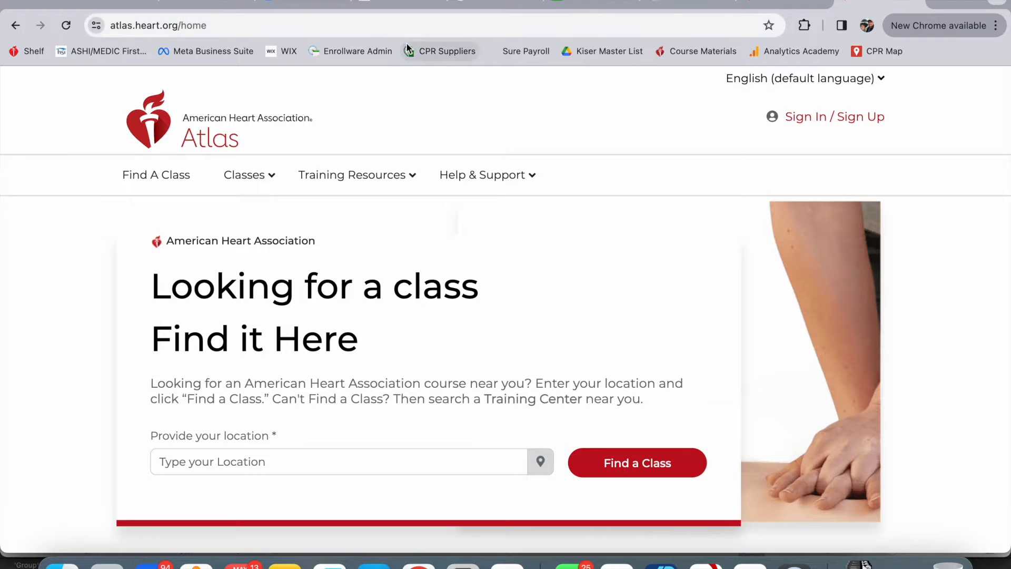
Sign in to the instructor's Atlas account.
click(831, 124)
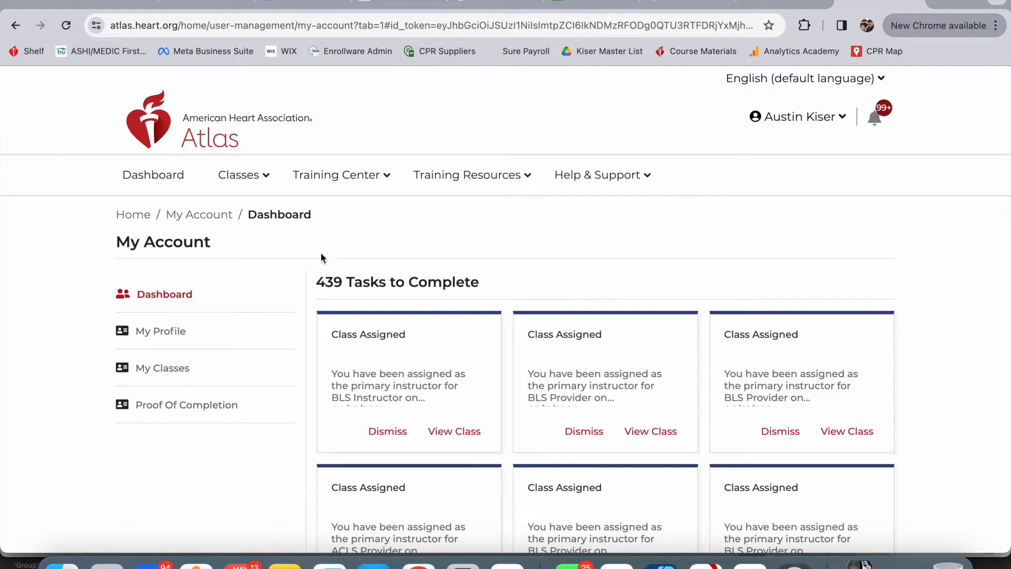
Examine the account dashboard's assigned tasks, classes, proof of completion, quick links and instructor disciplines.
scroll(302, 275, down, 3)
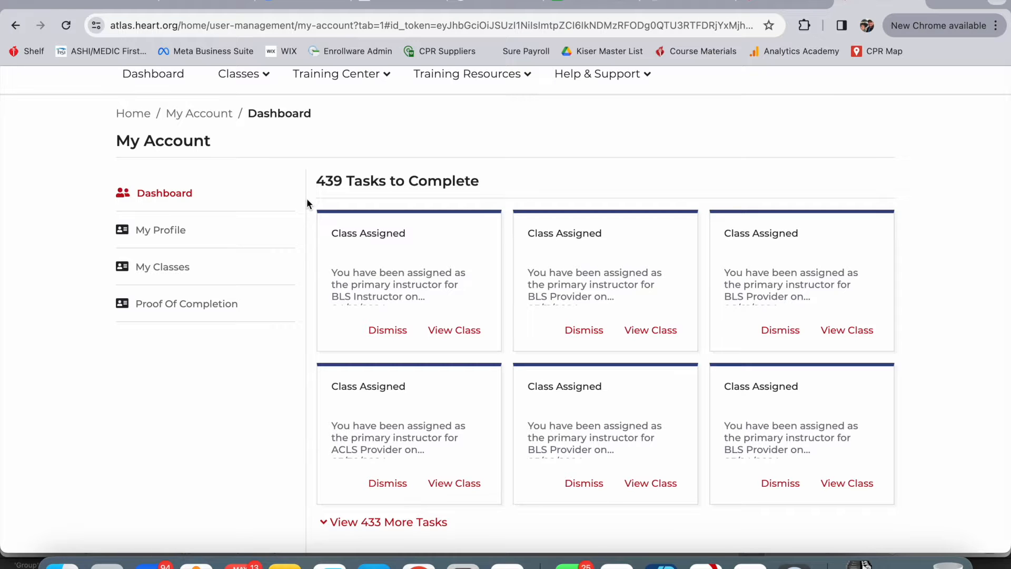
scroll(307, 200, down, 2)
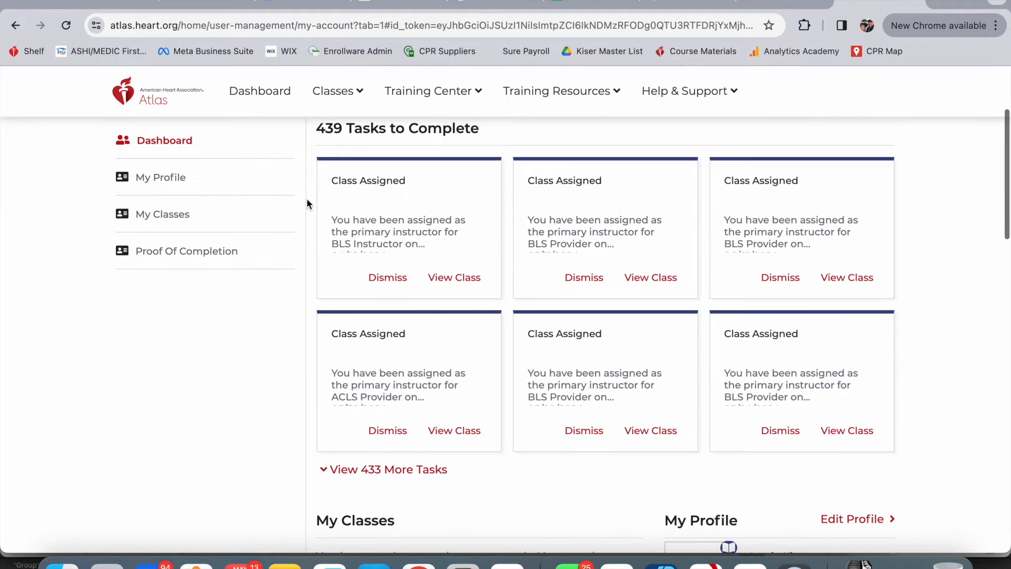
scroll(307, 200, down, 5)
scroll(306, 198, down, 2)
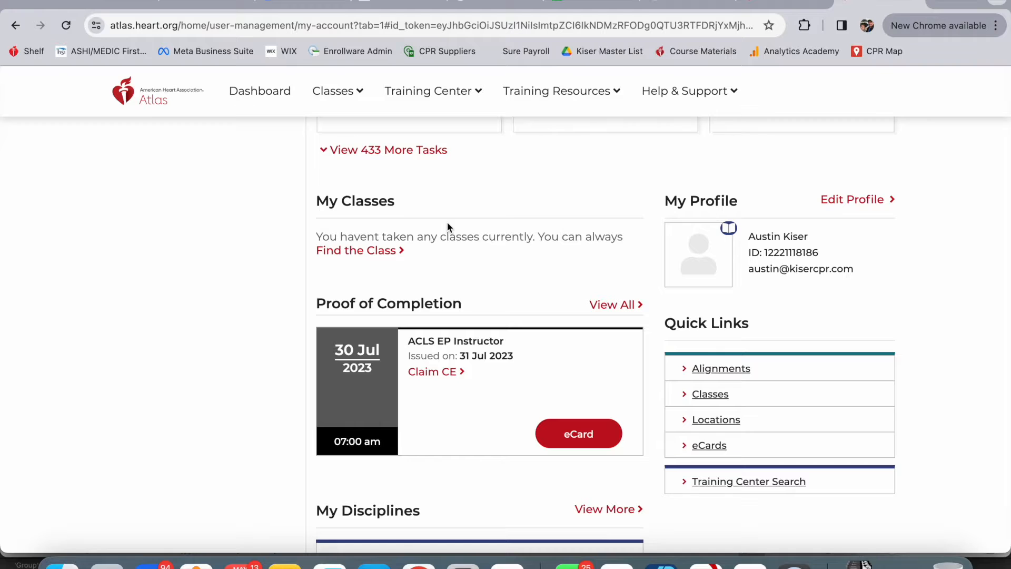
scroll(448, 226, down, 2)
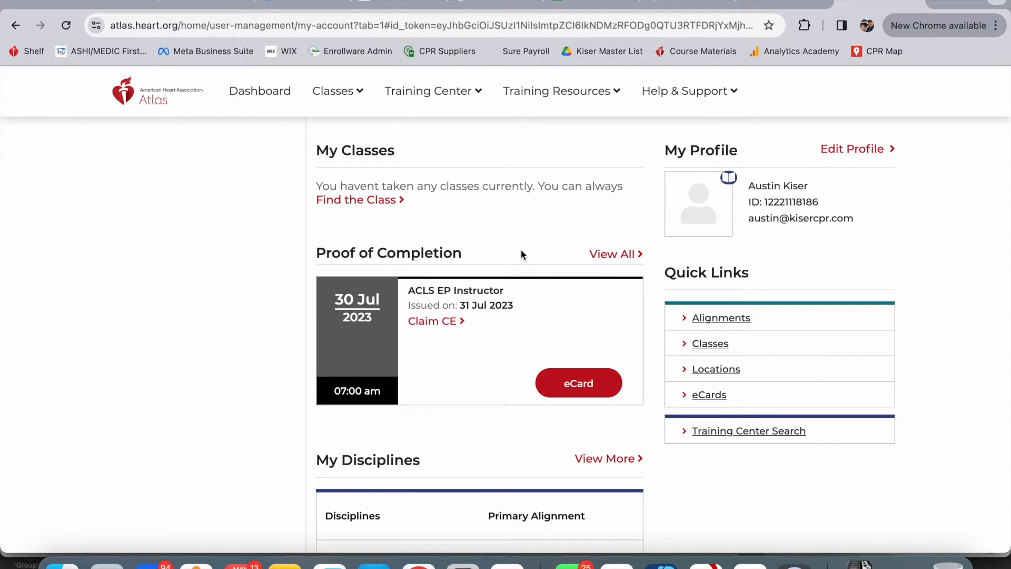
scroll(521, 251, down, 5)
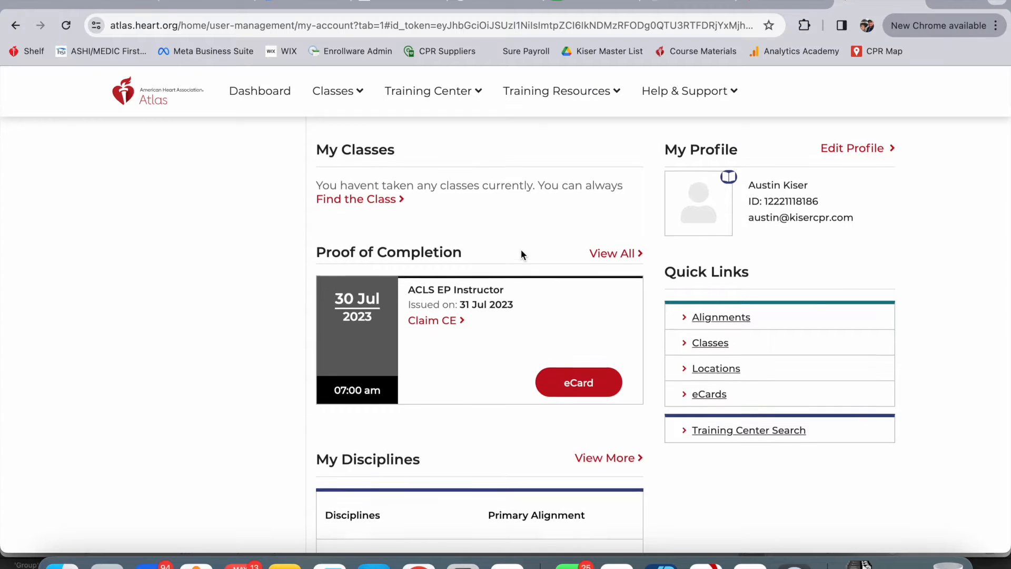
scroll(522, 251, down, 5)
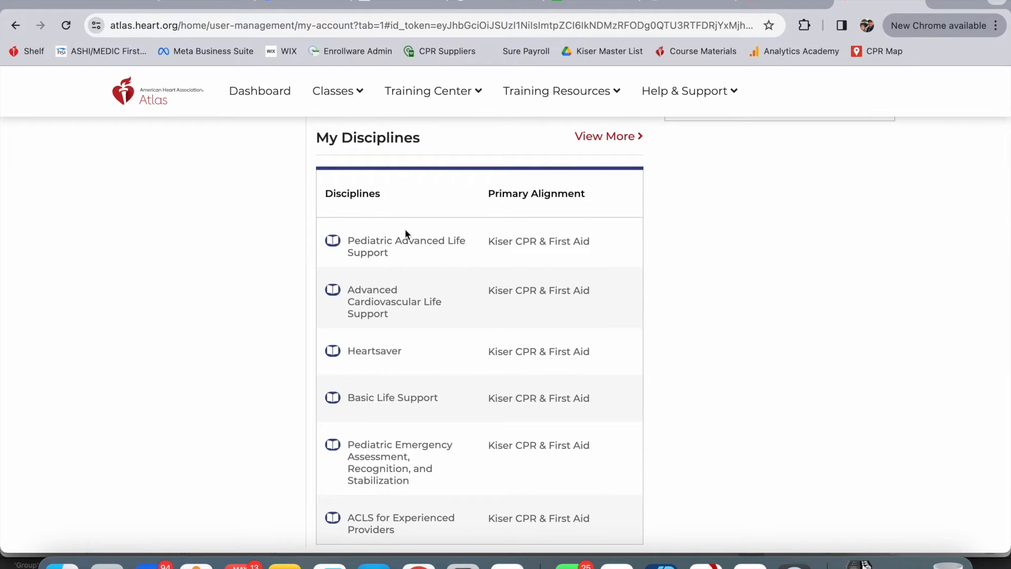
scroll(388, 238, down, 1)
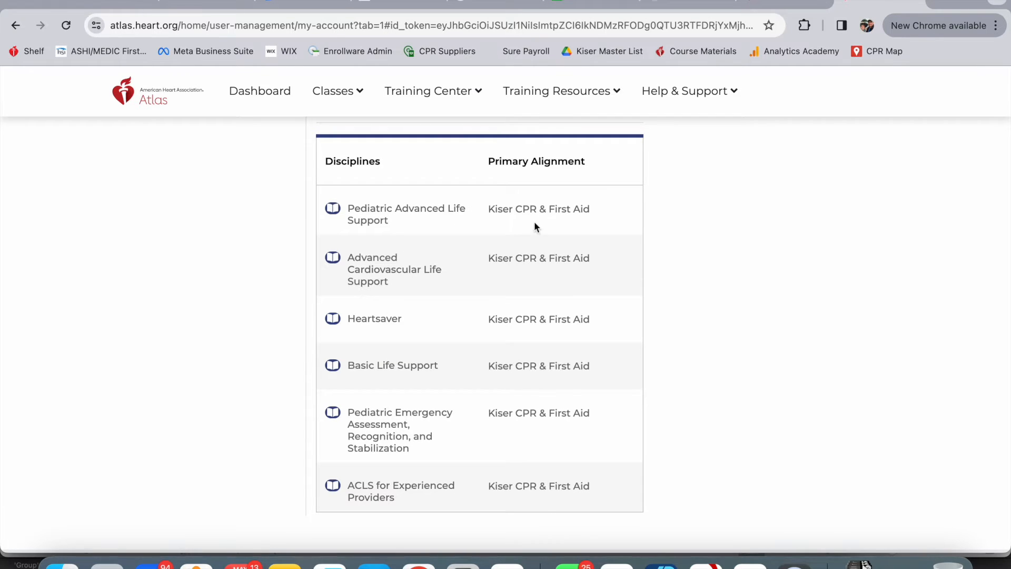
scroll(534, 221, up, 3)
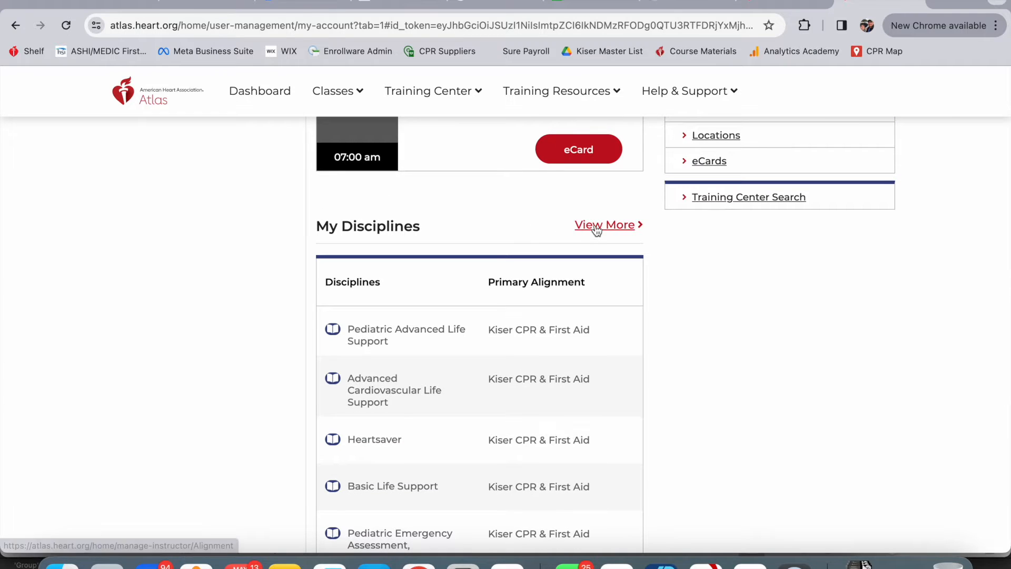
Open the full alignment list from My Disciplines and review the training centers and sites aligned to each discipline.
click(597, 227)
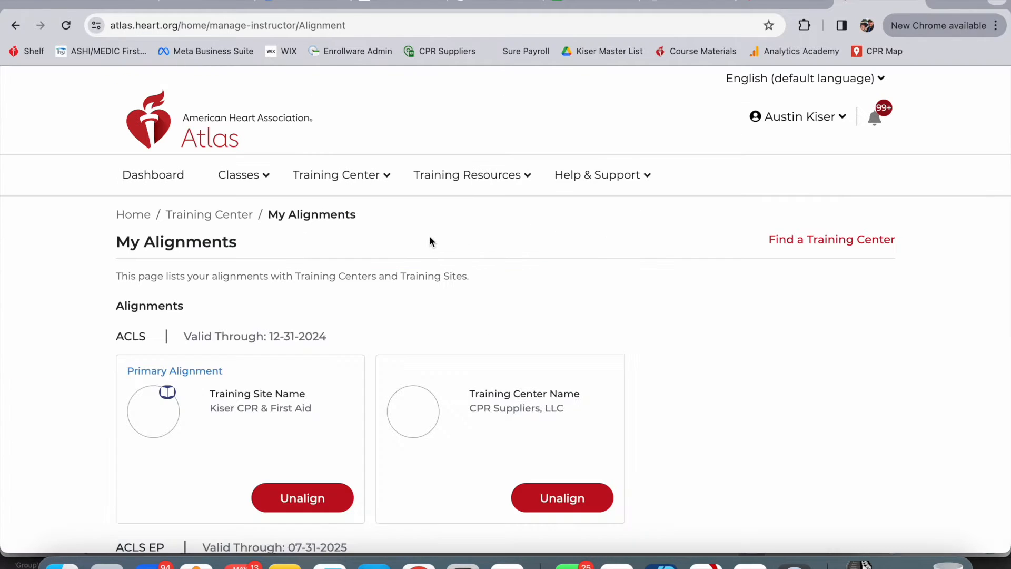
scroll(430, 239, down, 5)
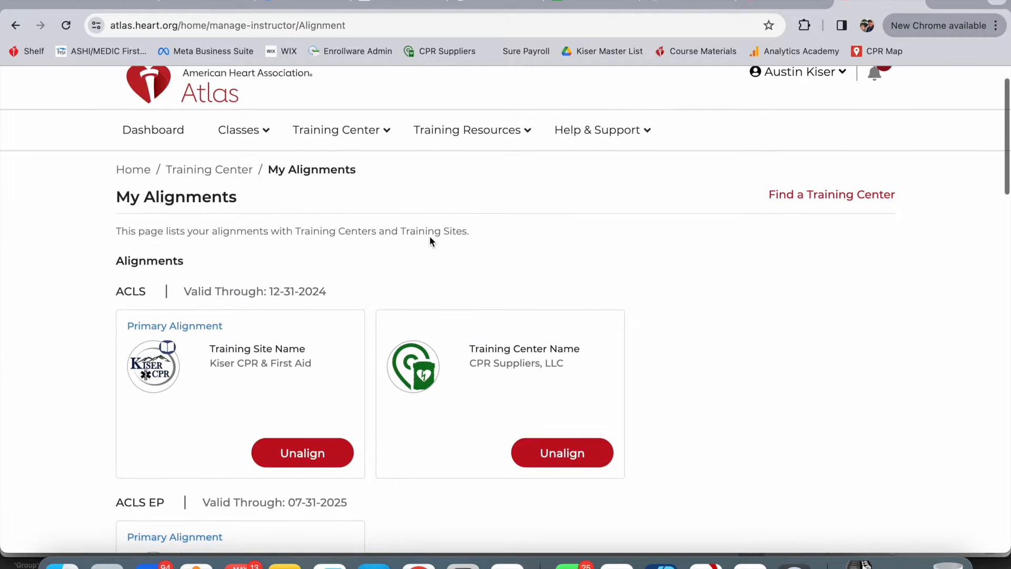
scroll(430, 240, down, 2)
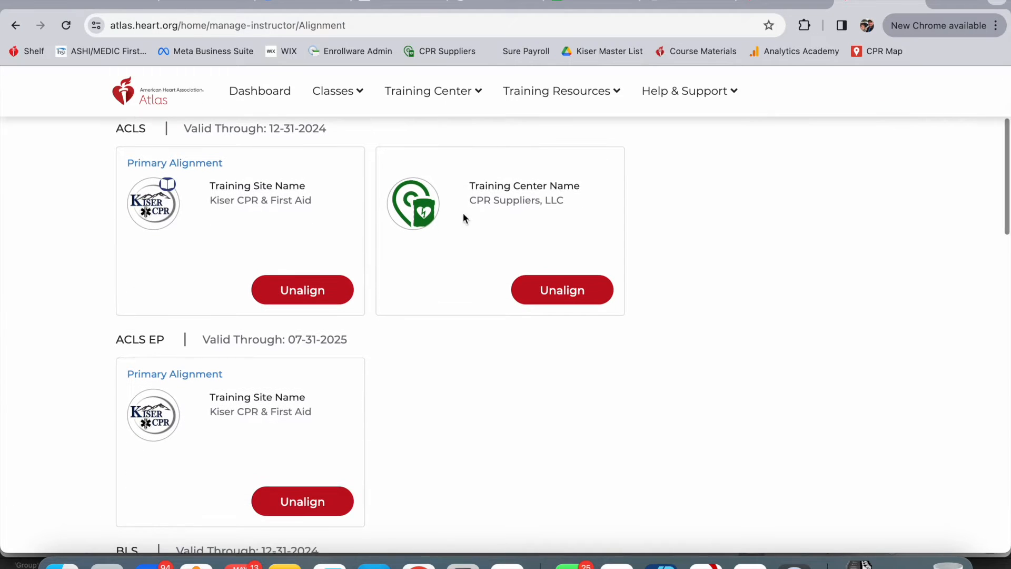
scroll(466, 174, up, 2)
scroll(467, 174, down, 8)
scroll(466, 176, down, 8)
scroll(466, 177, up, 18)
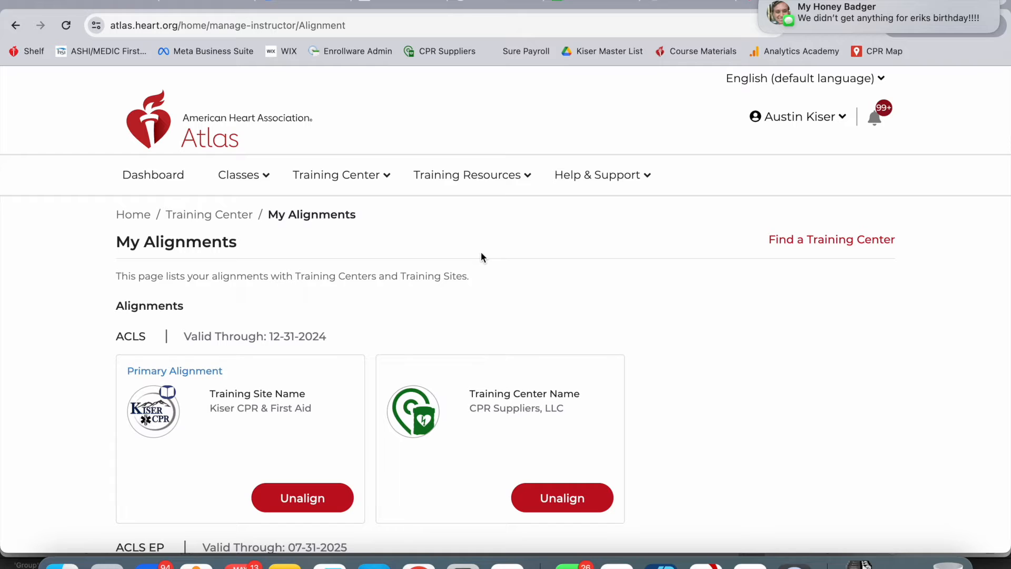
Search training centers by the organization name "kiser cpr" and request alignment with the Kiser CPR & First Aid training site.
click(815, 241)
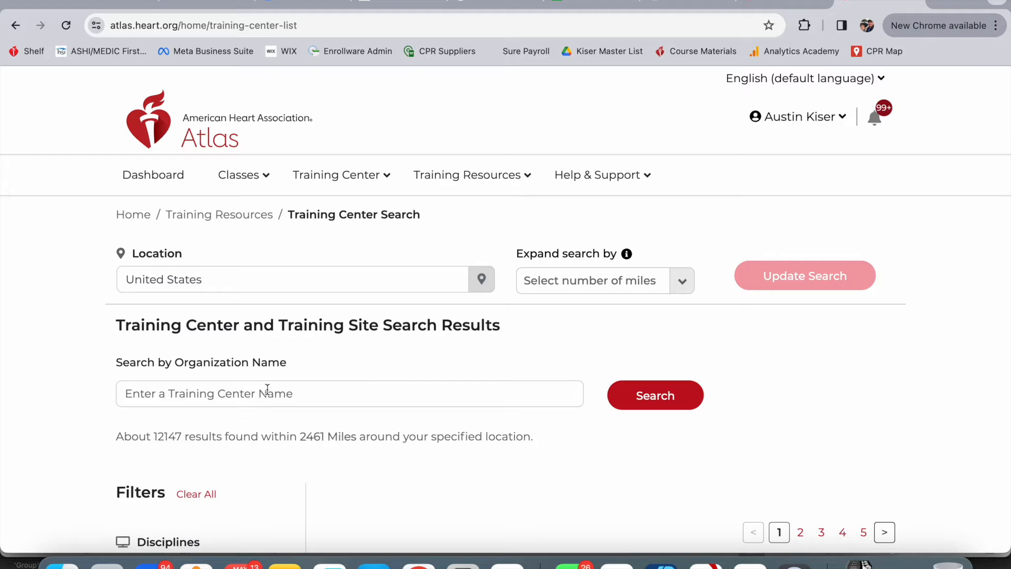
click(267, 390)
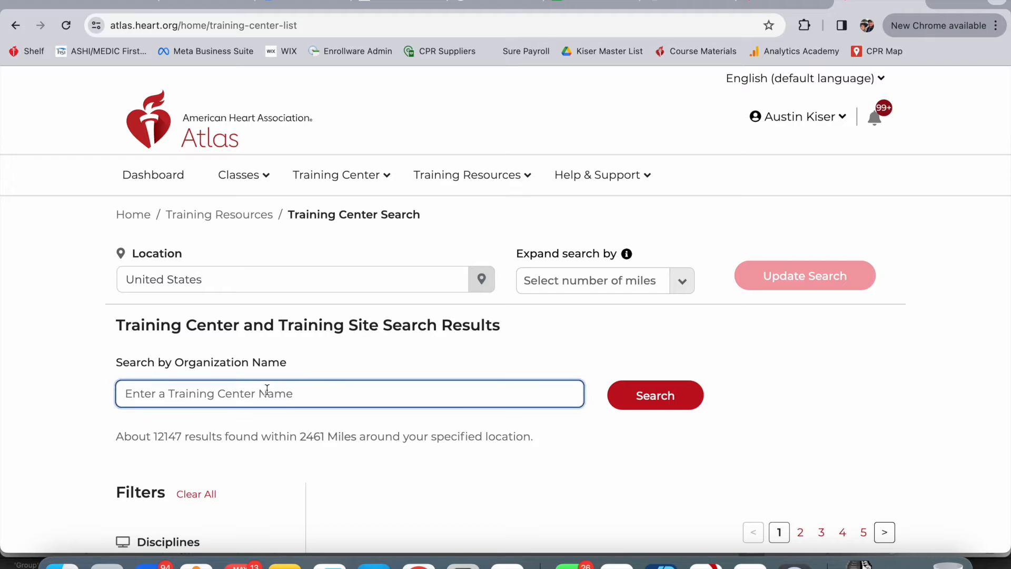
text(kiser cpr)
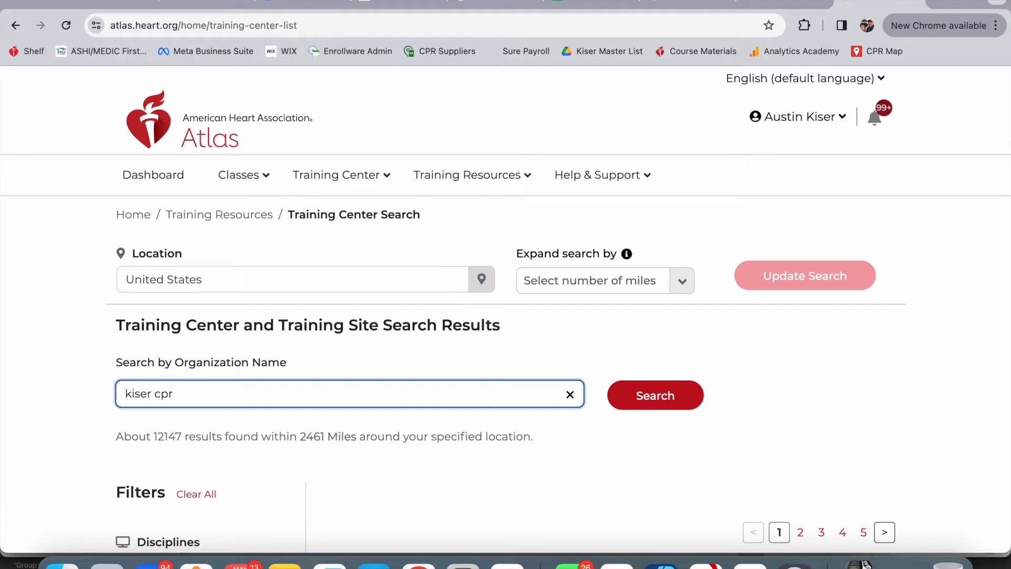
click(642, 397)
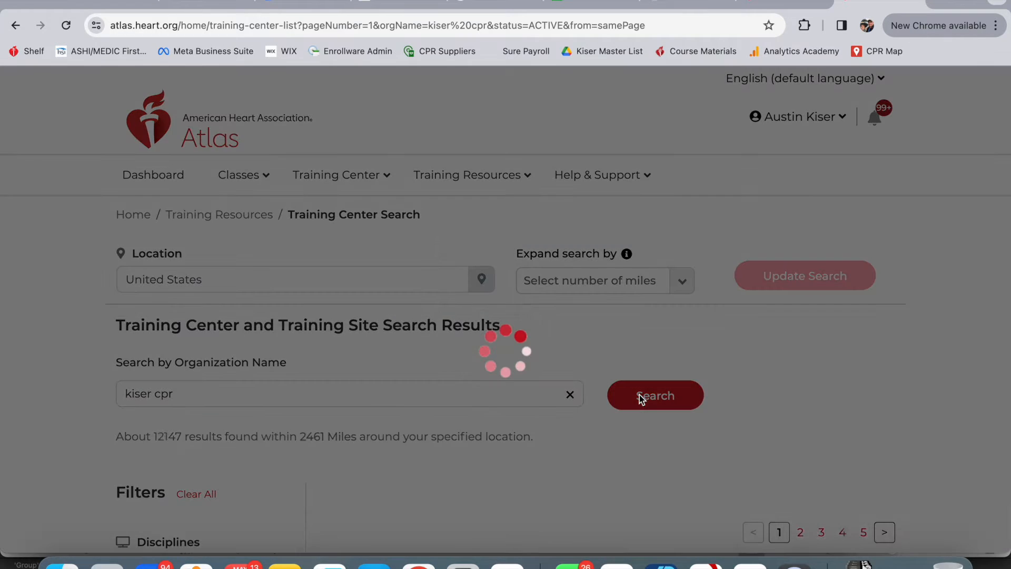
scroll(639, 398, down, 5)
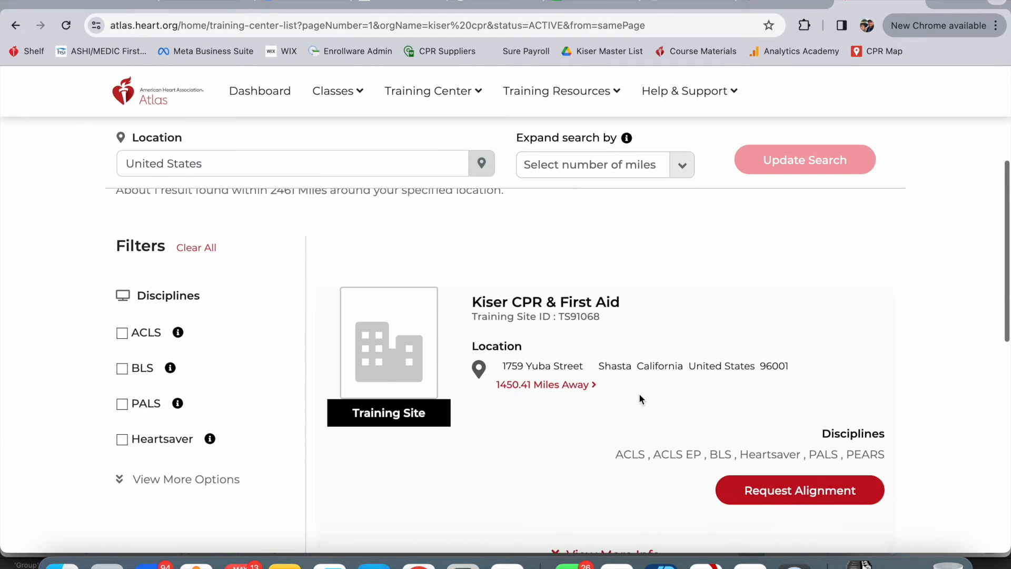
click(783, 490)
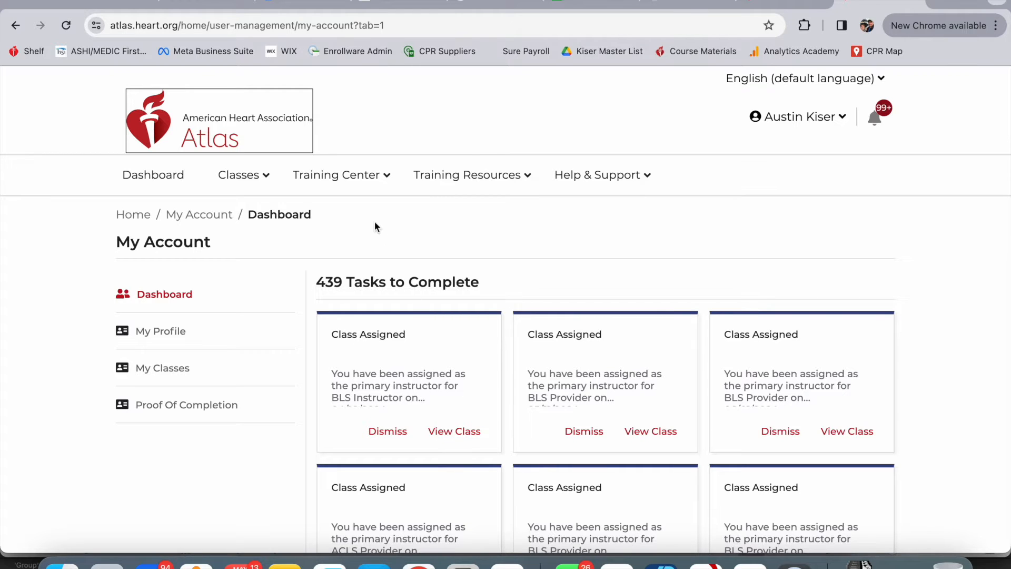
Open the list of classes taught by the instructor and switch the organization to Kiser CPR & First Aid.
click(265, 180)
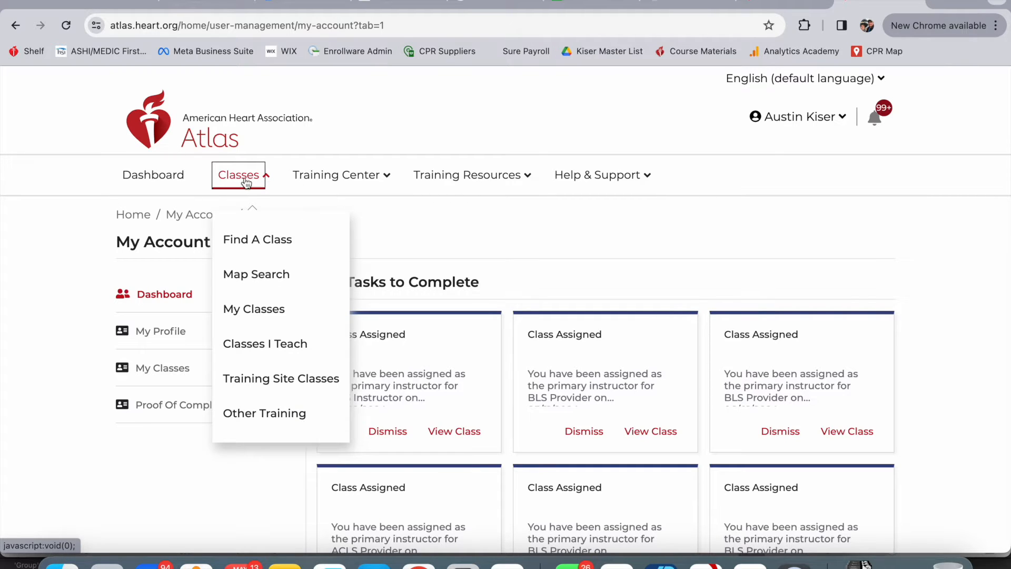
click(268, 345)
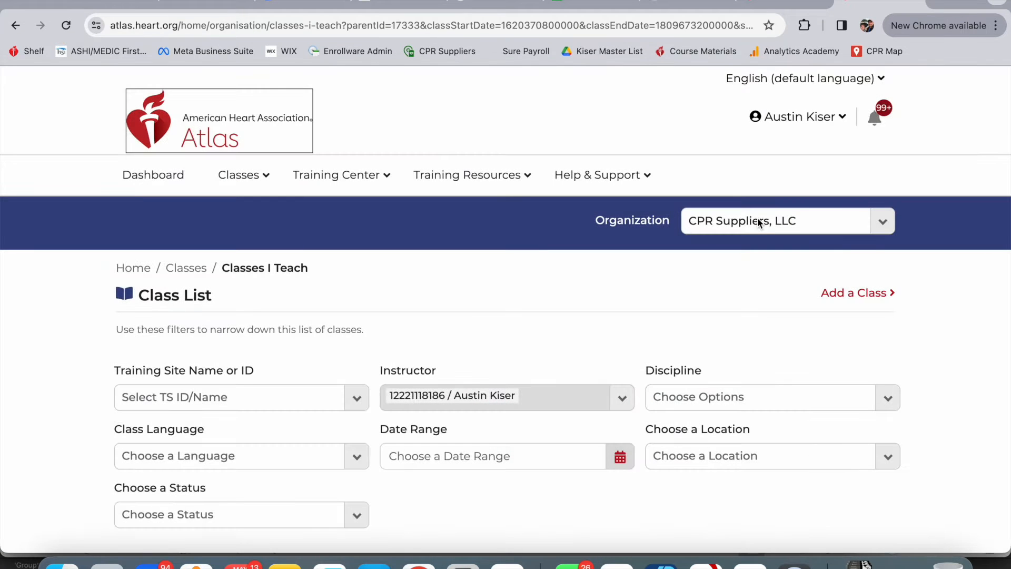
click(758, 221)
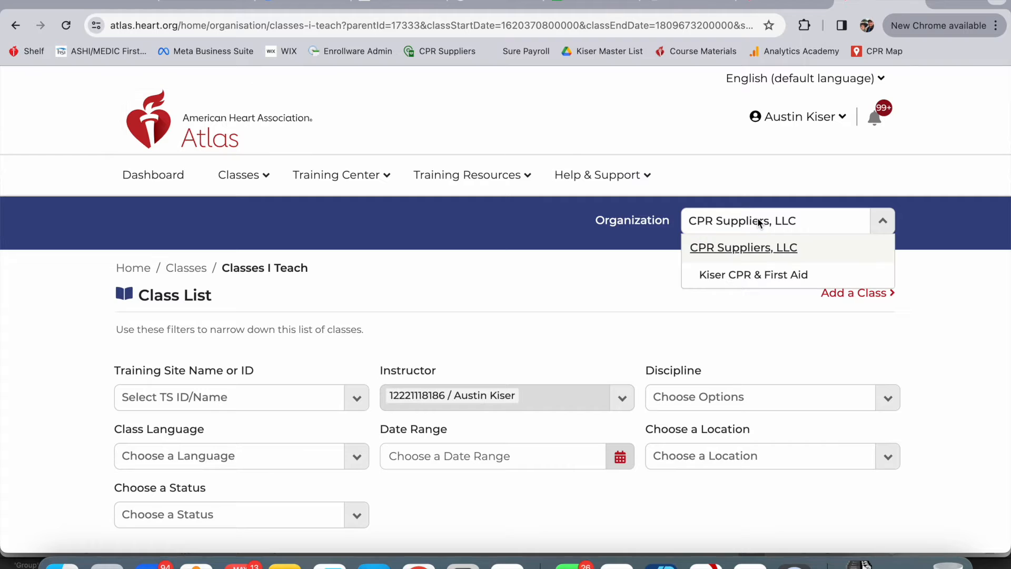
click(735, 274)
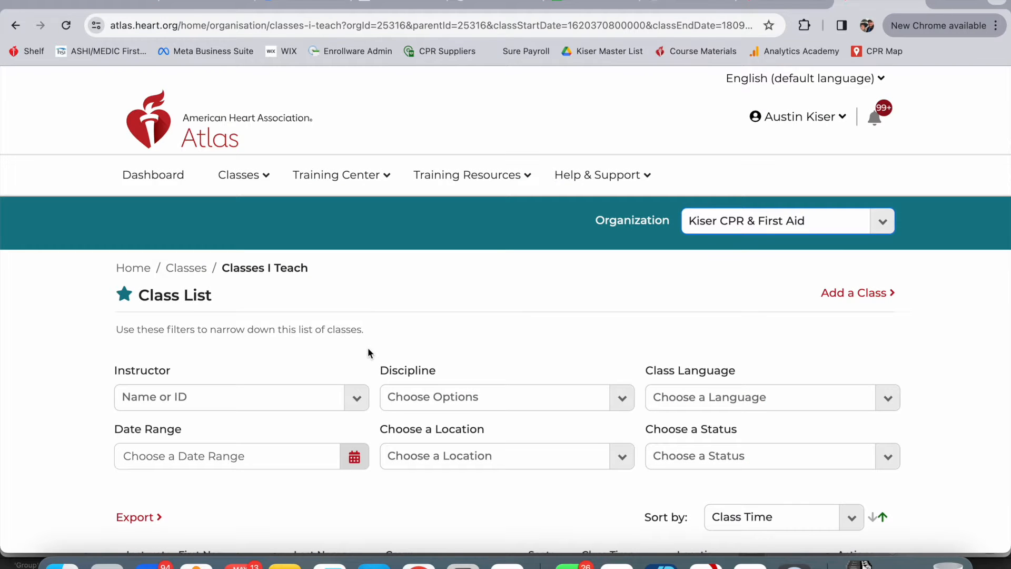
Start adding a class, with BLS Provider as the course and Classroom as the class format.
scroll(368, 351, down, 3)
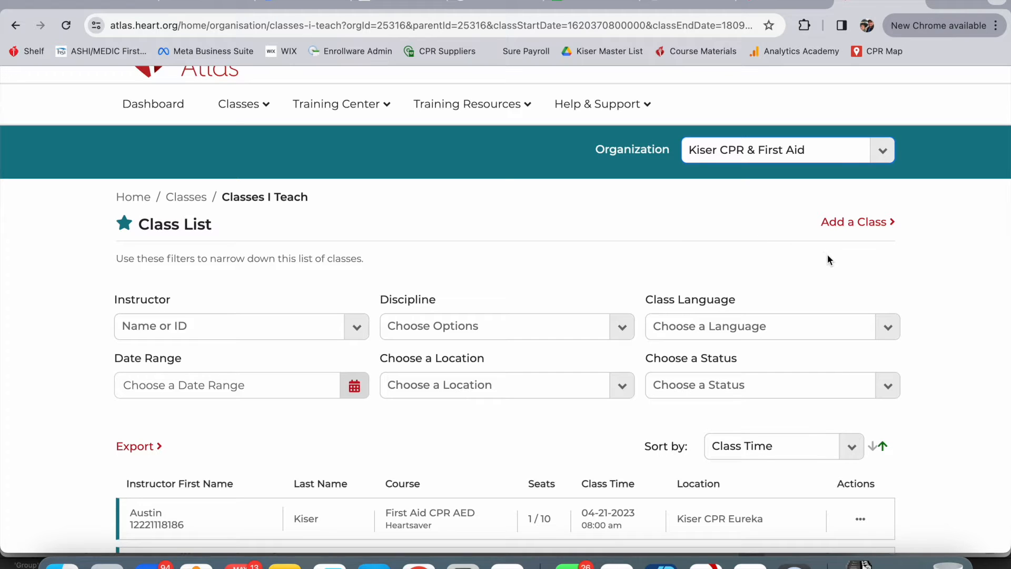
click(859, 229)
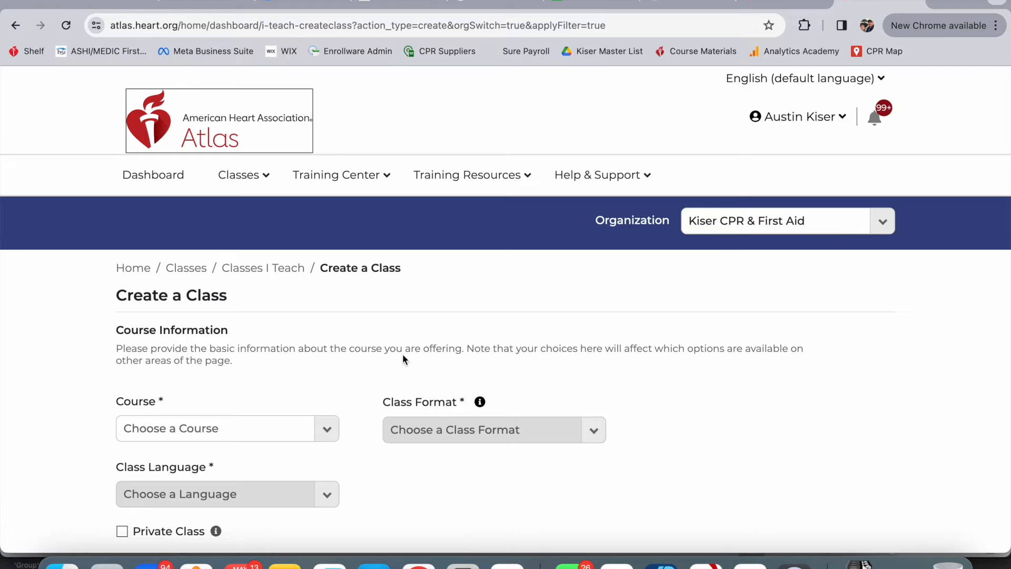
scroll(335, 363, down, 5)
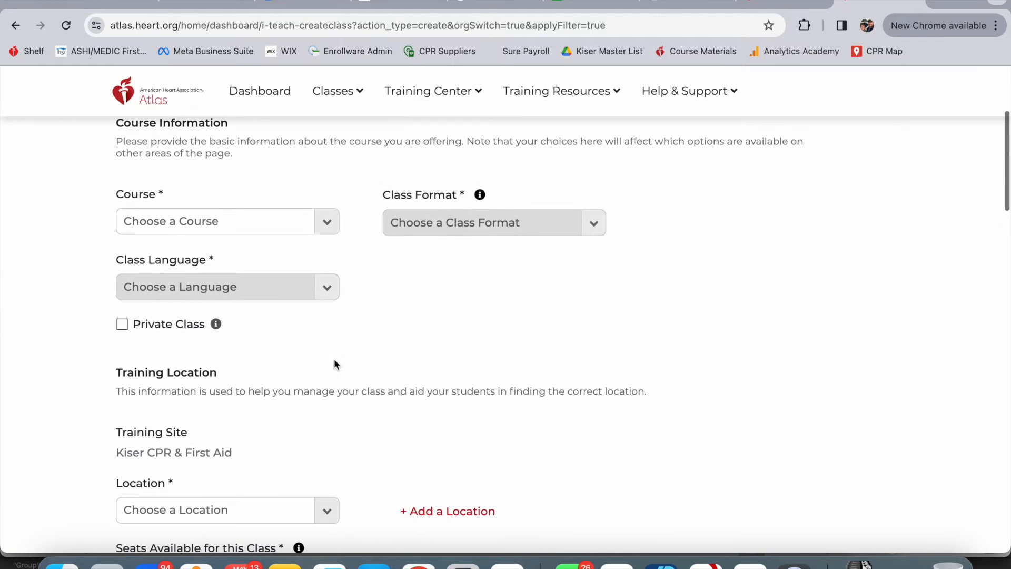
click(327, 223)
scroll(264, 300, down, 3)
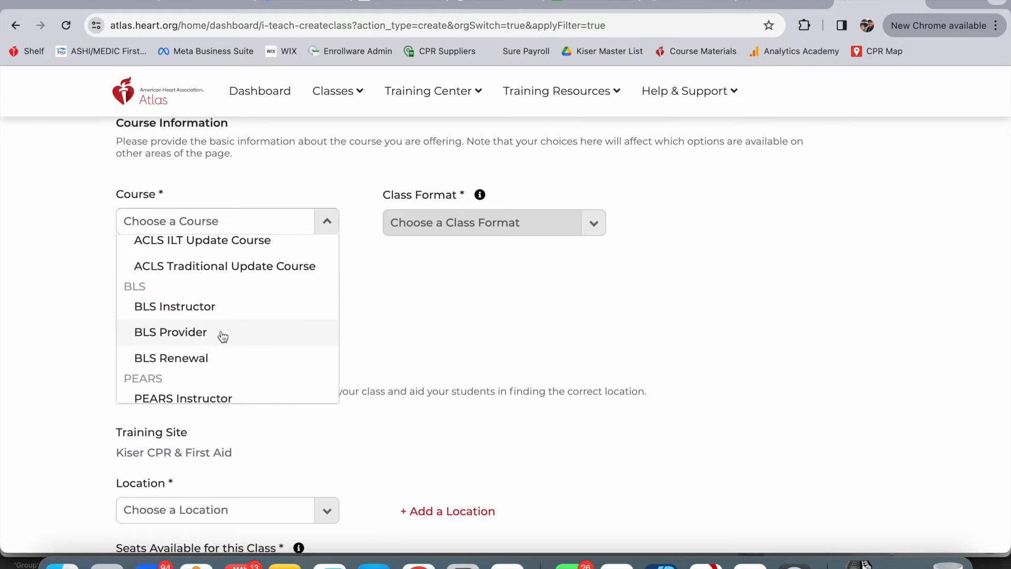
click(221, 335)
click(413, 221)
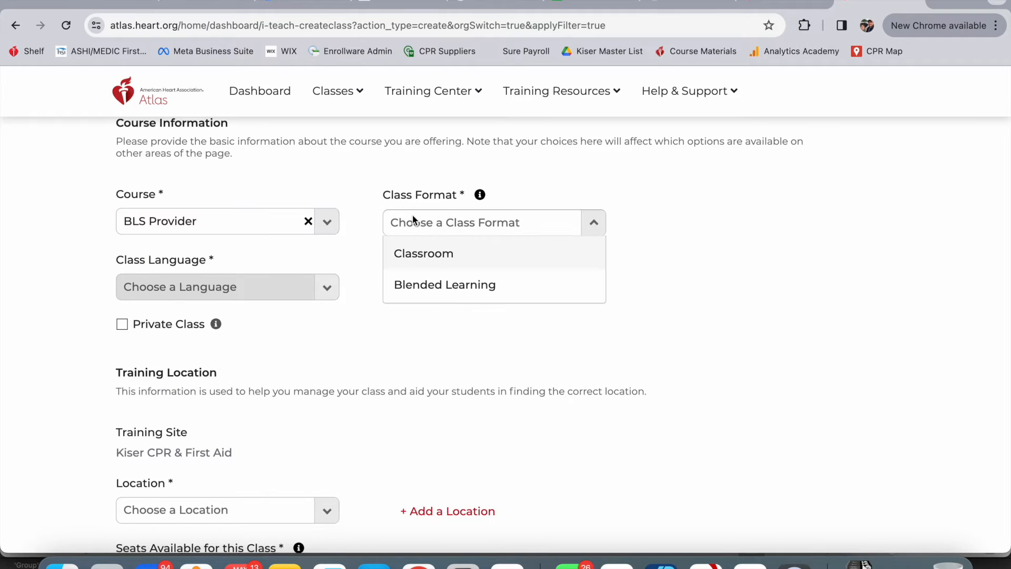
click(416, 255)
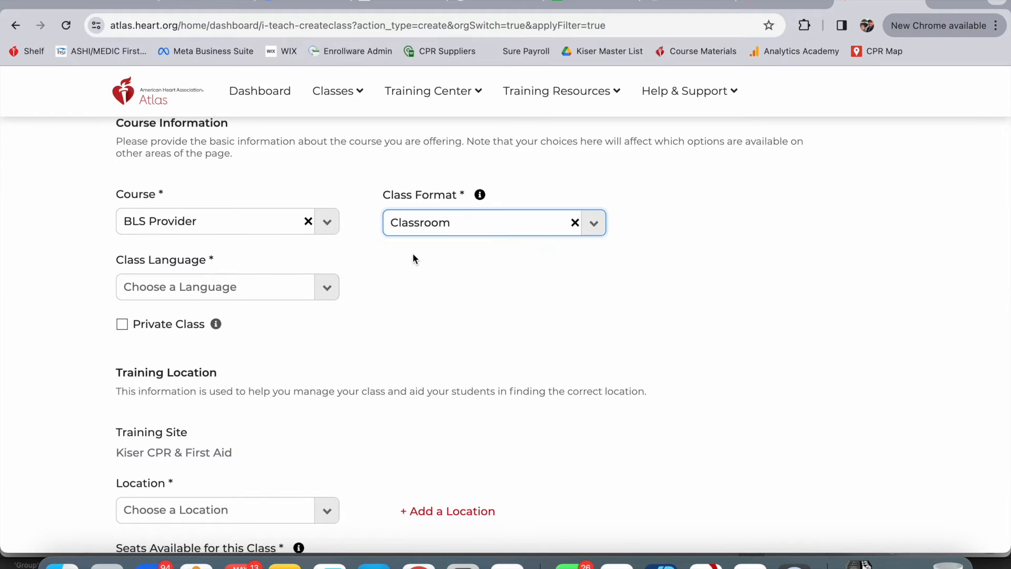
Set the class language to English/IVE and the exam type to Offline.
click(322, 291)
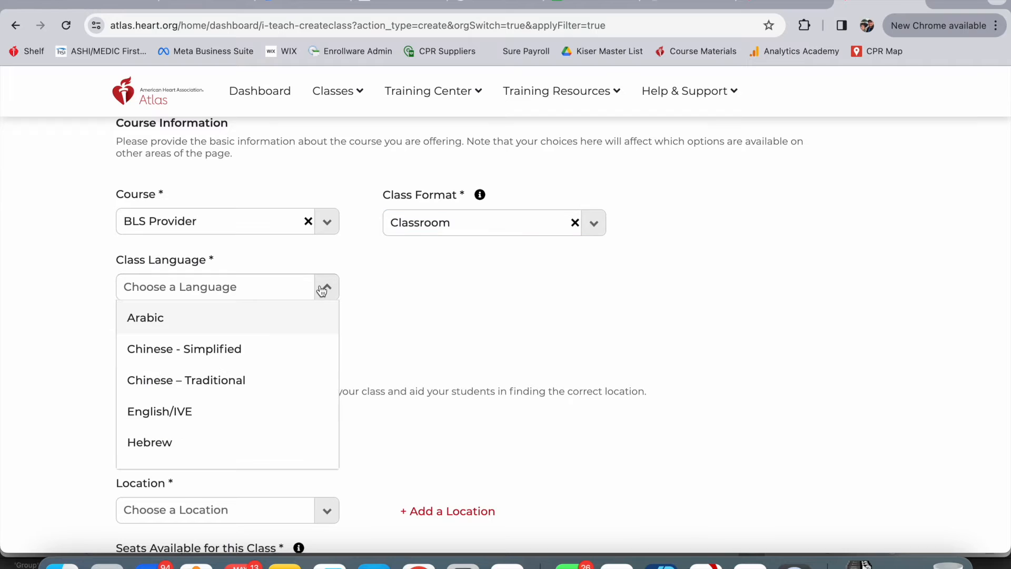
click(266, 411)
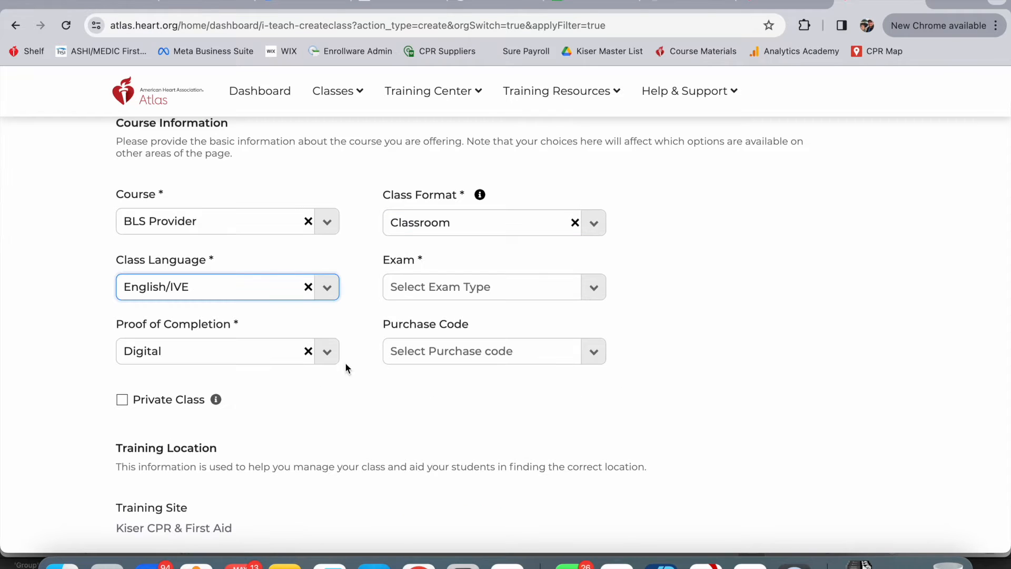
click(431, 284)
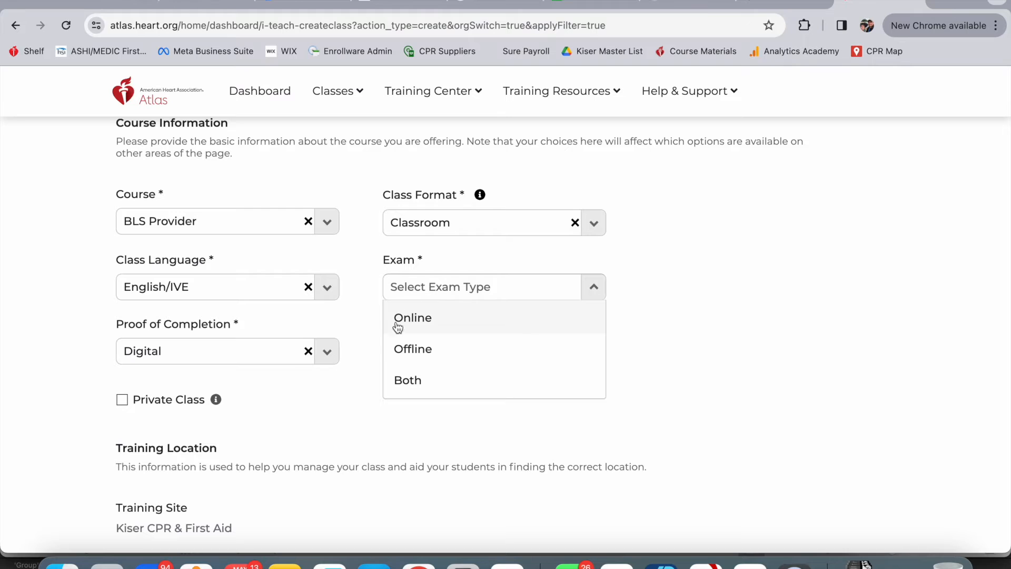
click(412, 350)
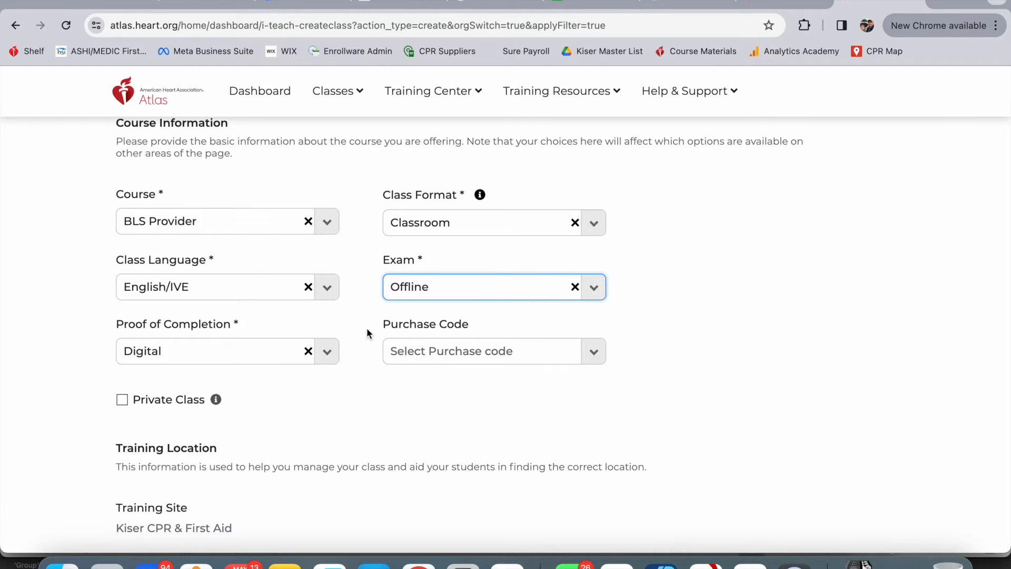
scroll(367, 328, down, 2)
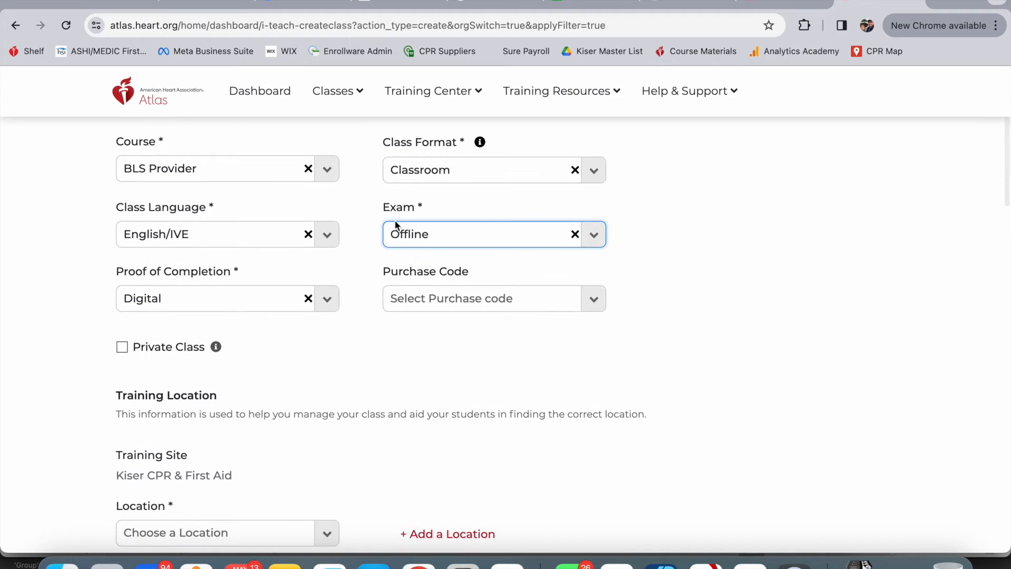
scroll(367, 283, down, 5)
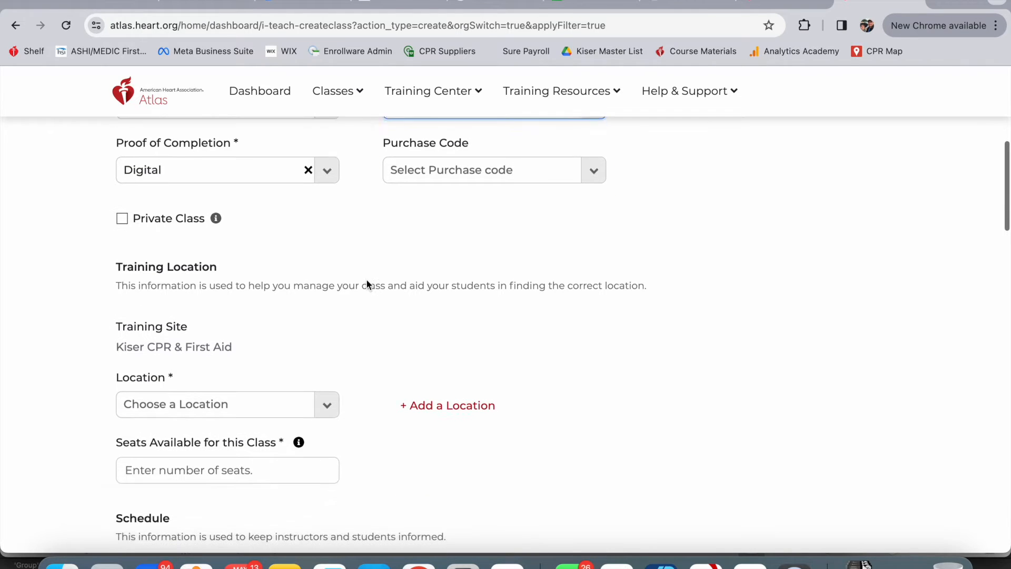
Set the class's training location to Kiser CPR Eureka.
scroll(367, 284, down, 6)
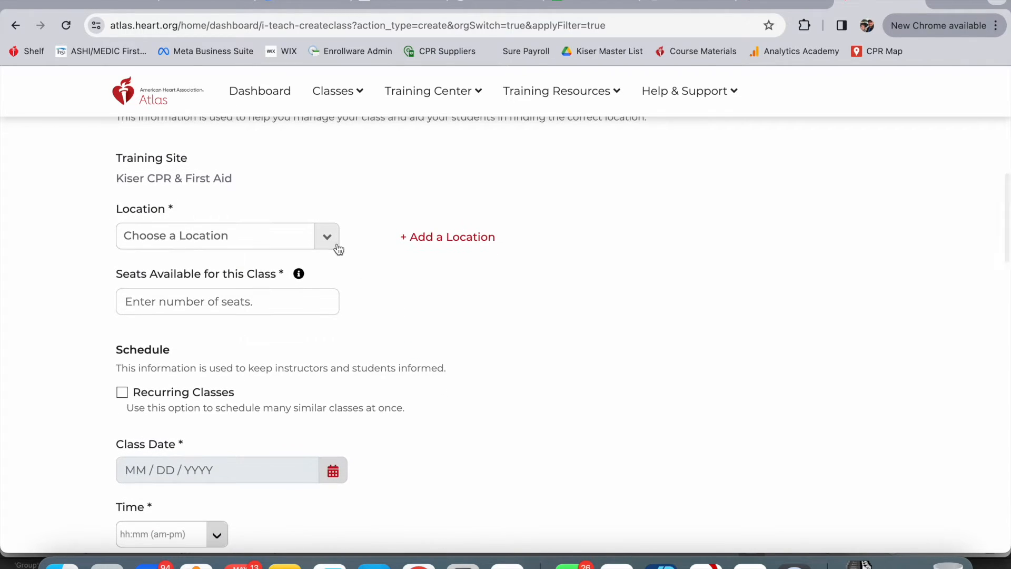
click(332, 242)
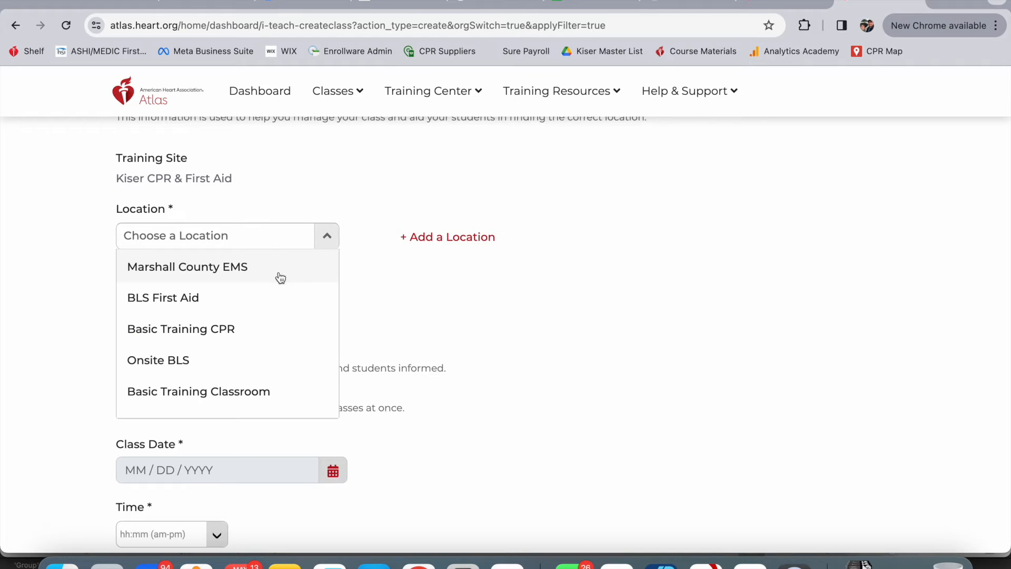
scroll(280, 334, down, 3)
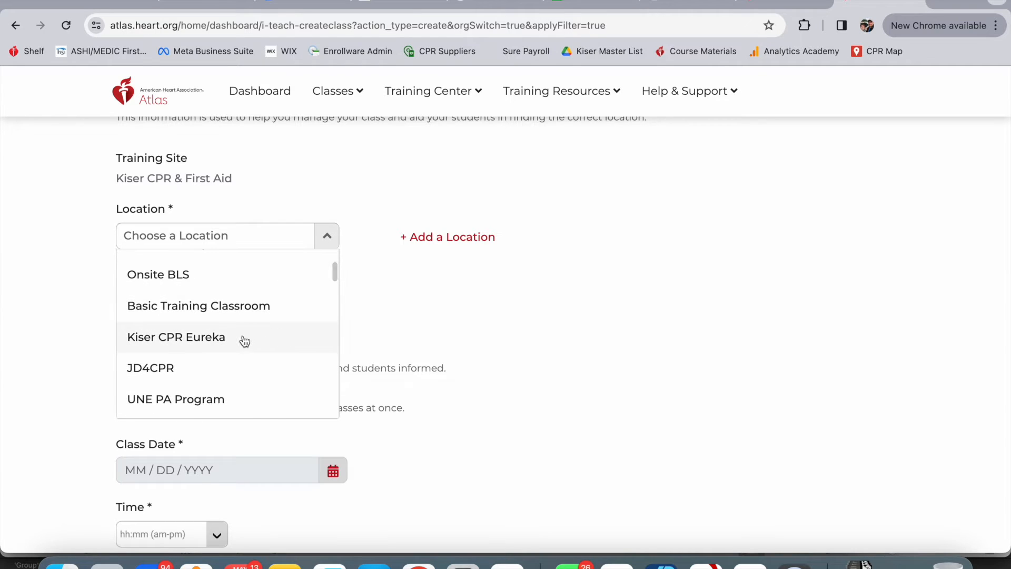
click(245, 340)
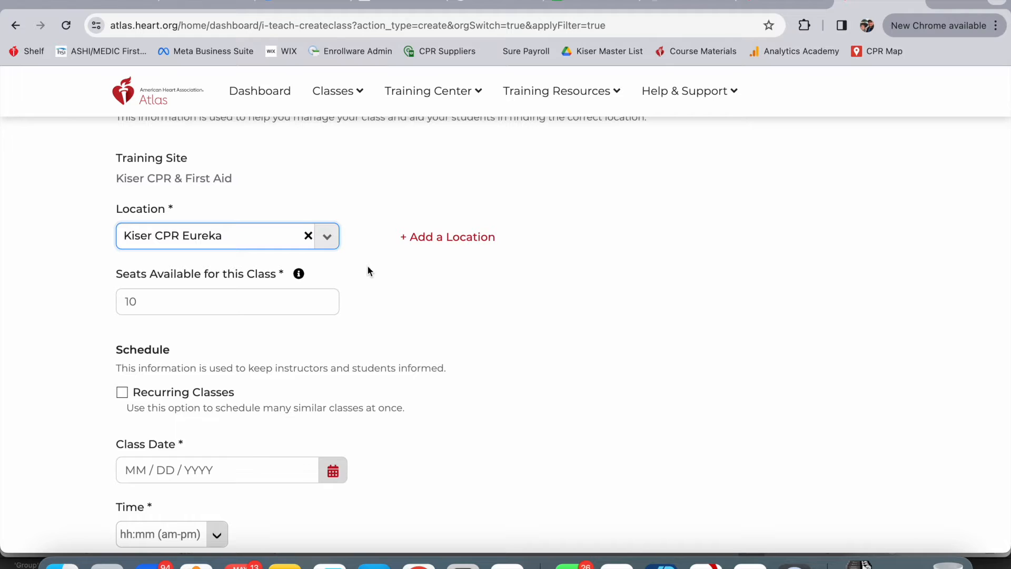
Schedule the class for 05/10/2024 at 08:00 AM.
scroll(369, 271, down, 2)
scroll(365, 269, down, 2)
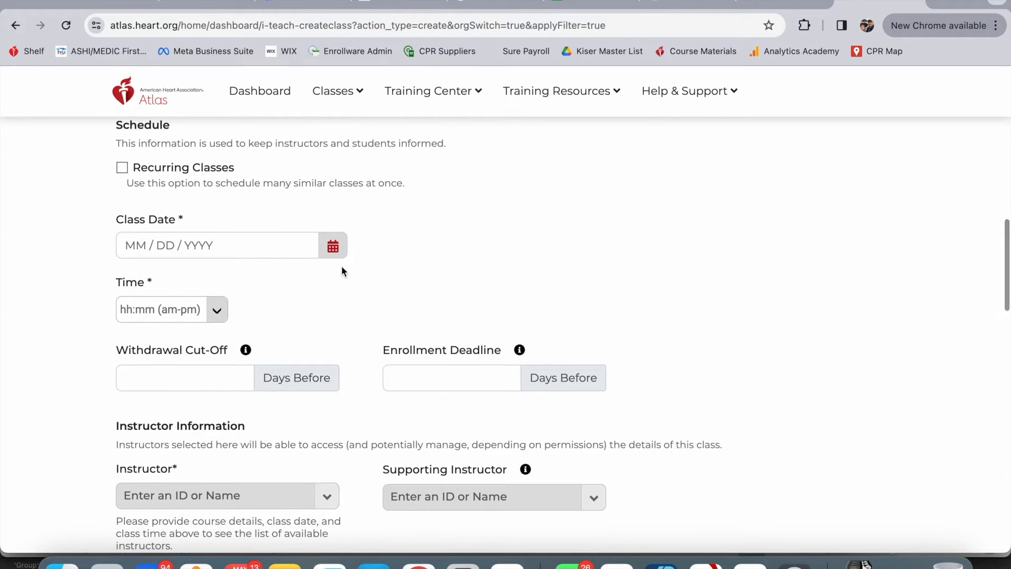
click(333, 246)
click(220, 341)
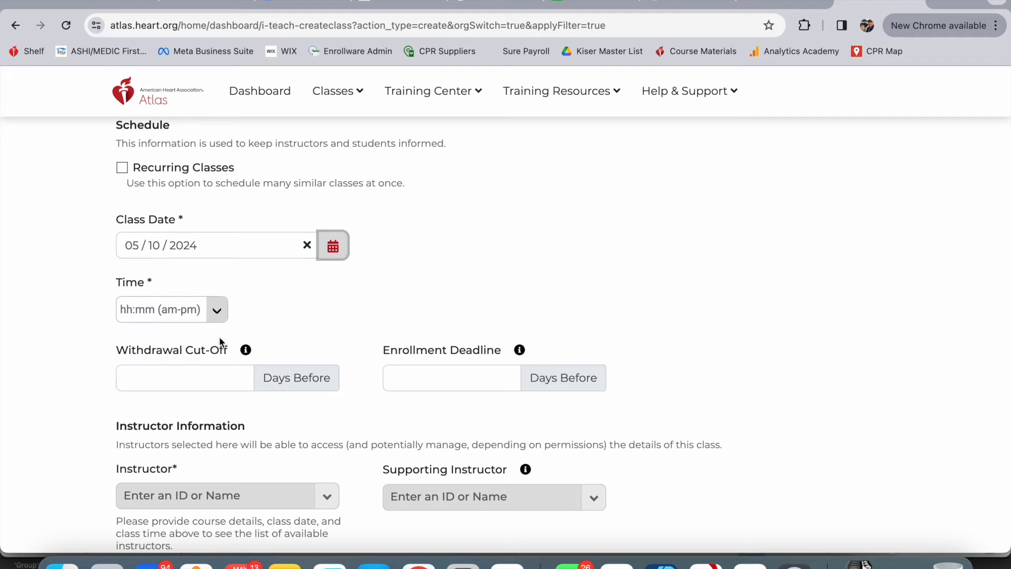
click(214, 312)
scroll(194, 388, down, 10)
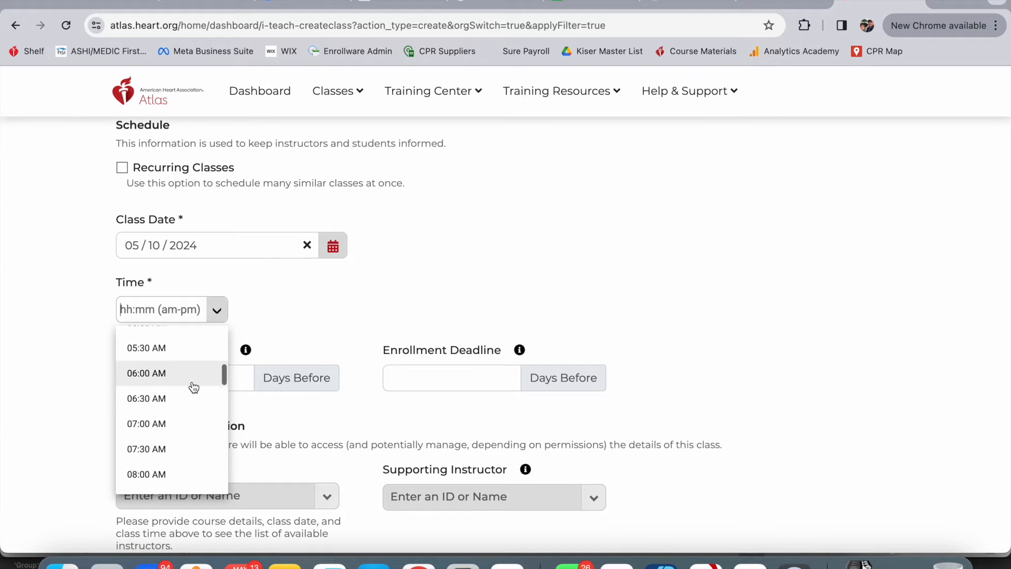
click(173, 419)
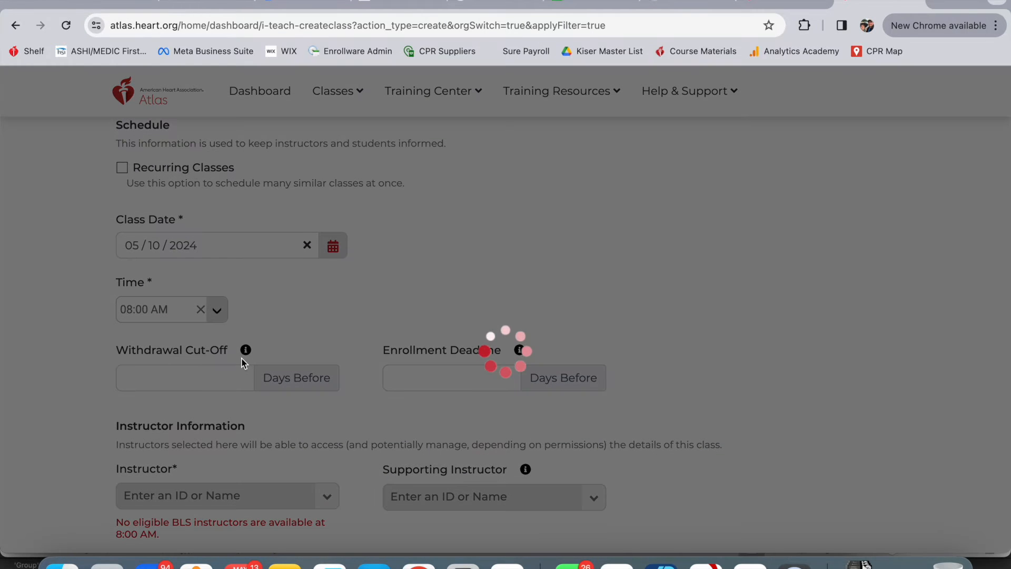
Try a withdrawal cut-off of 1 day before the class and clear the field again.
scroll(343, 337, down, 1)
scroll(343, 337, down, 1)
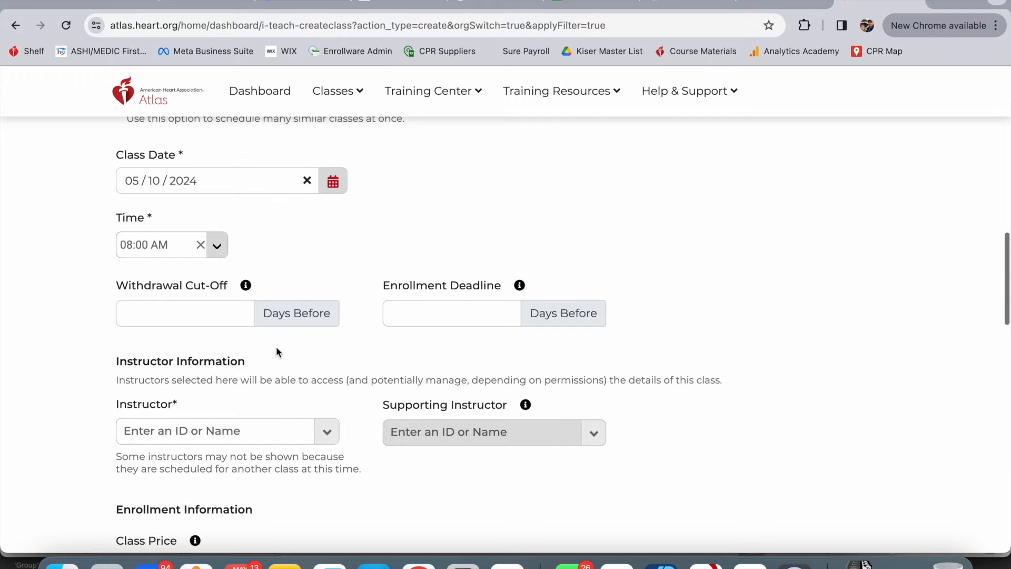
click(185, 312)
text(1)
key(Tab)
drag(141, 312, 117, 312)
key(BackSpace)
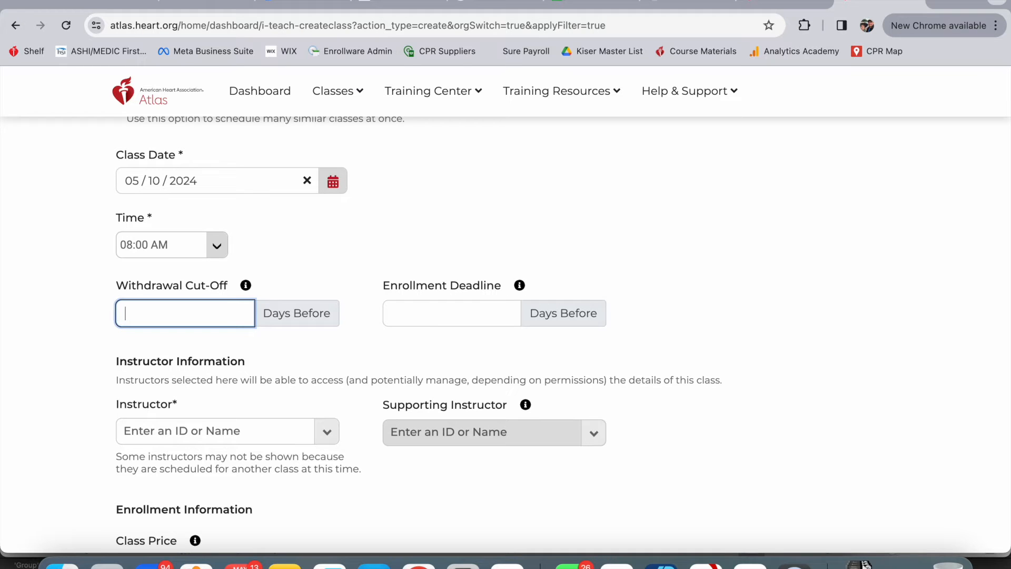
scroll(562, 334, down, 2)
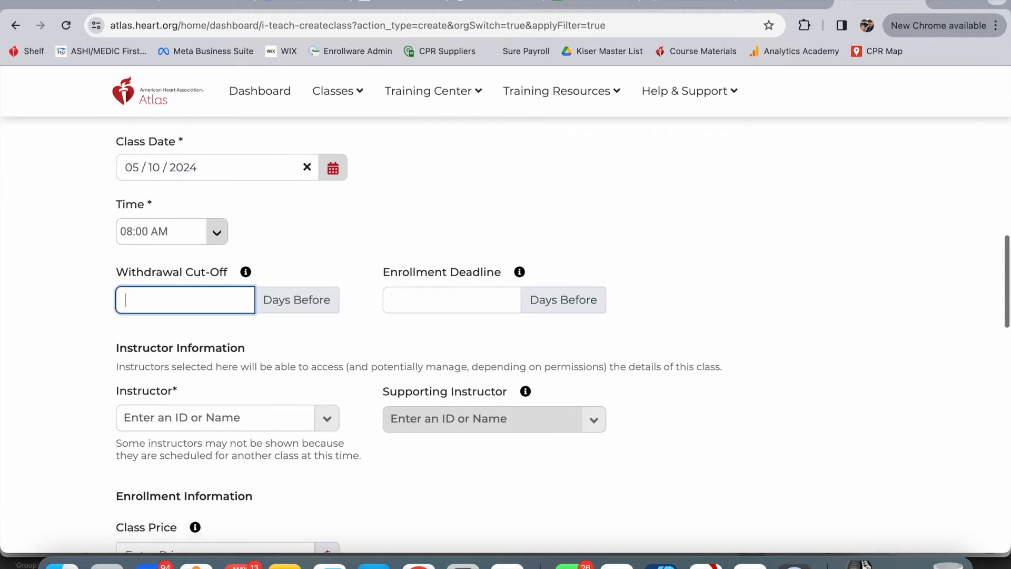
click(101, 289)
Assign the fourth instructor in the list of available instructors to the class.
scroll(101, 294, down, 2)
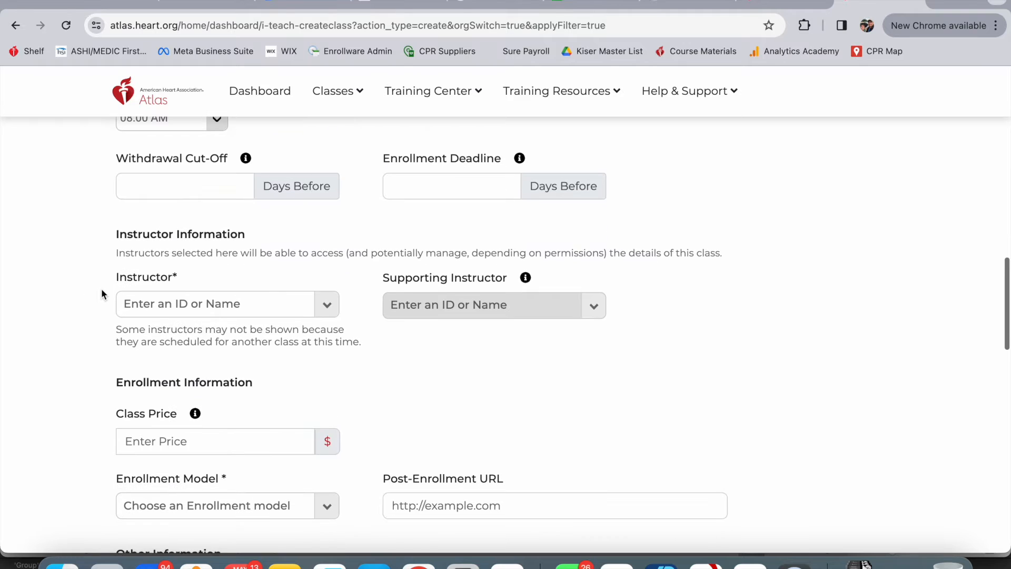
click(193, 311)
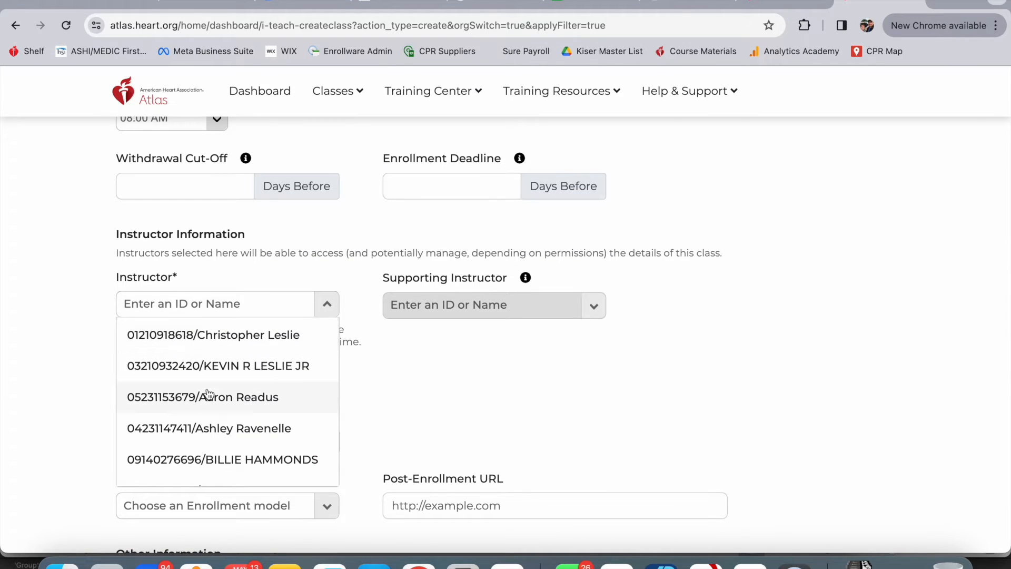
scroll(208, 395, down, 1)
click(210, 412)
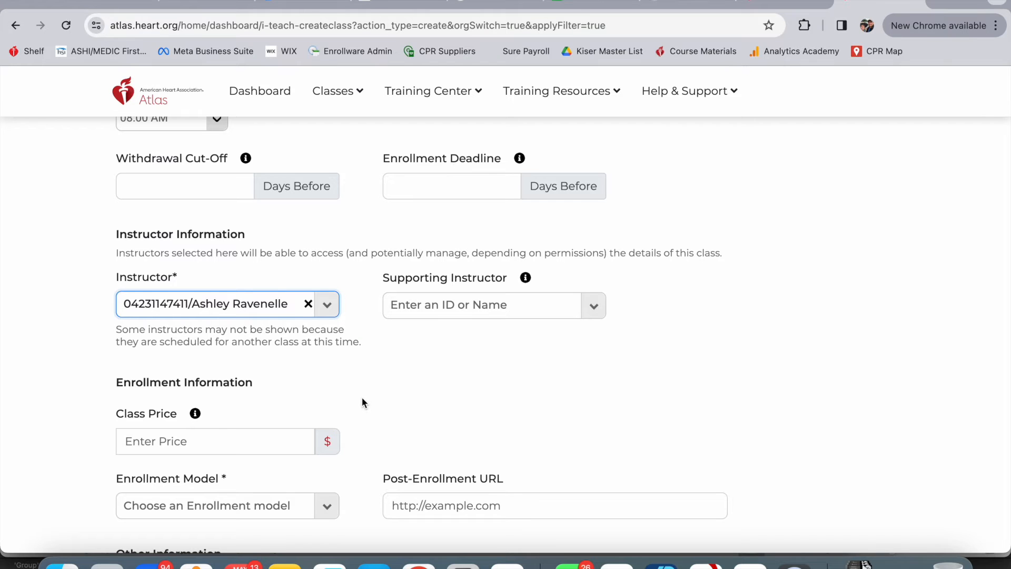
Set the class price to 60 dollars in the enrollment information.
scroll(362, 403, down, 4)
click(215, 302)
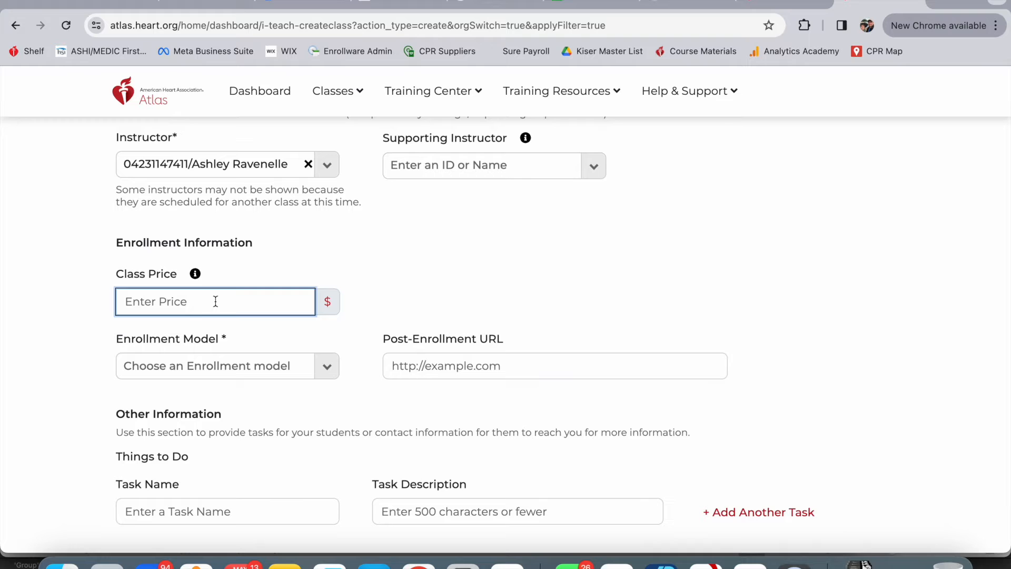
text(60)
click(90, 315)
scroll(90, 315, down, 2)
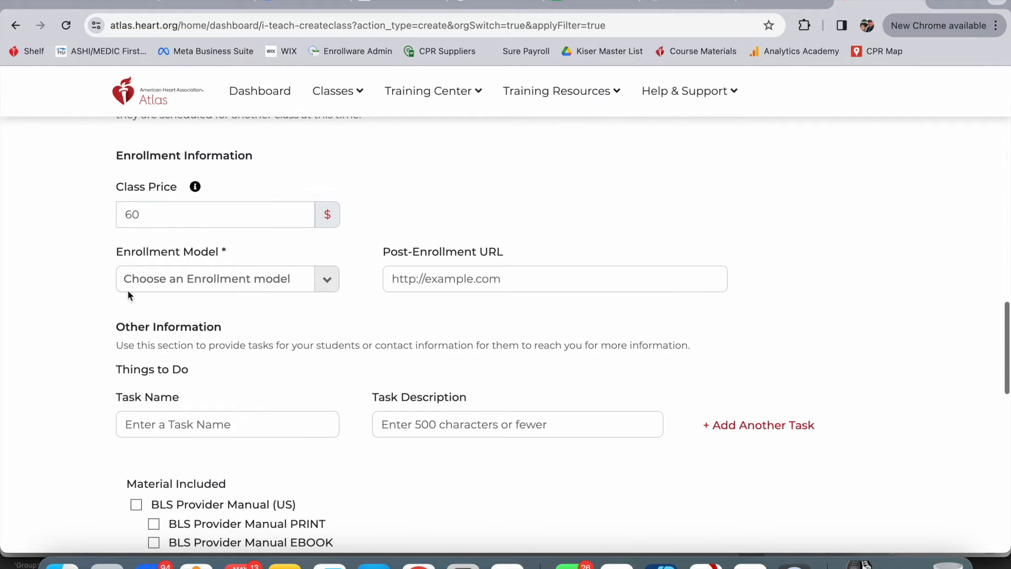
Compare the Auto-Enroll and Approval-Based enrollment models and set the class to Auto-Enroll.
click(150, 281)
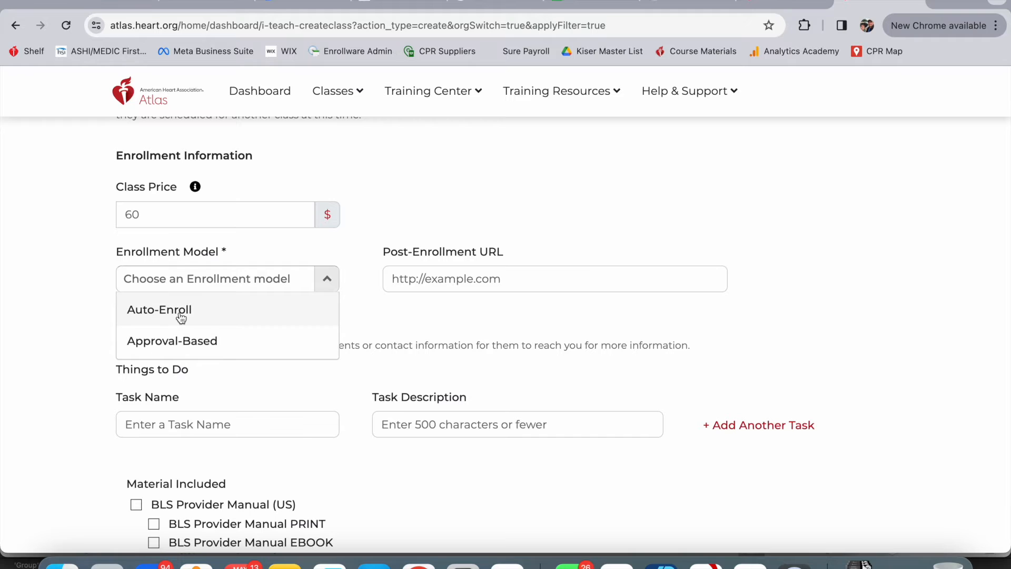
click(97, 306)
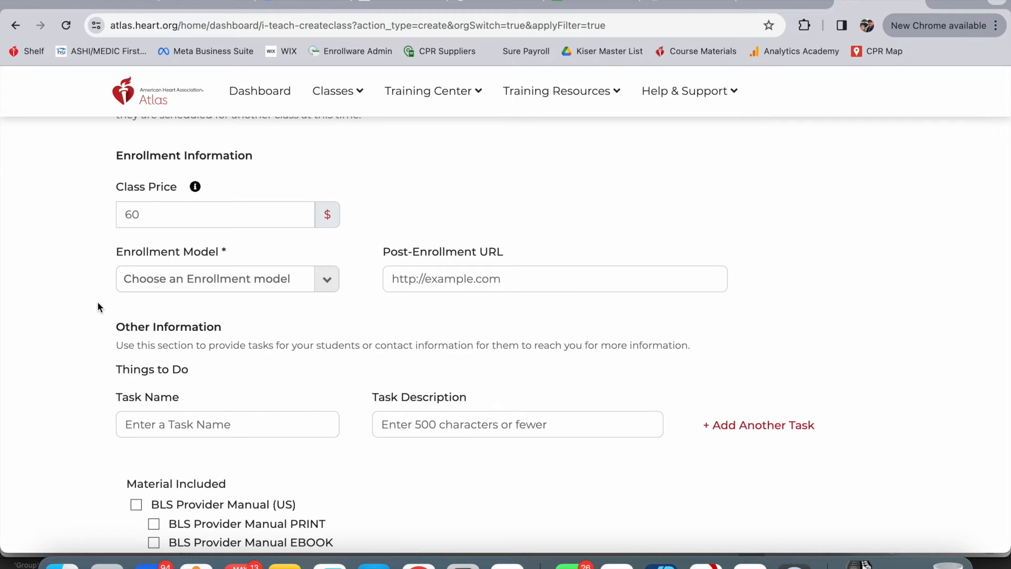
click(142, 279)
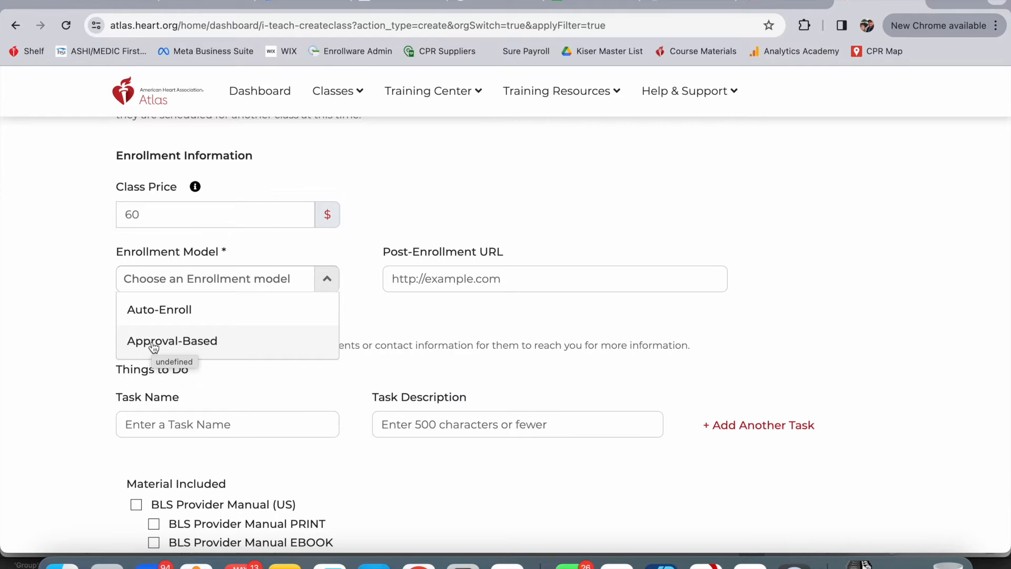
click(76, 338)
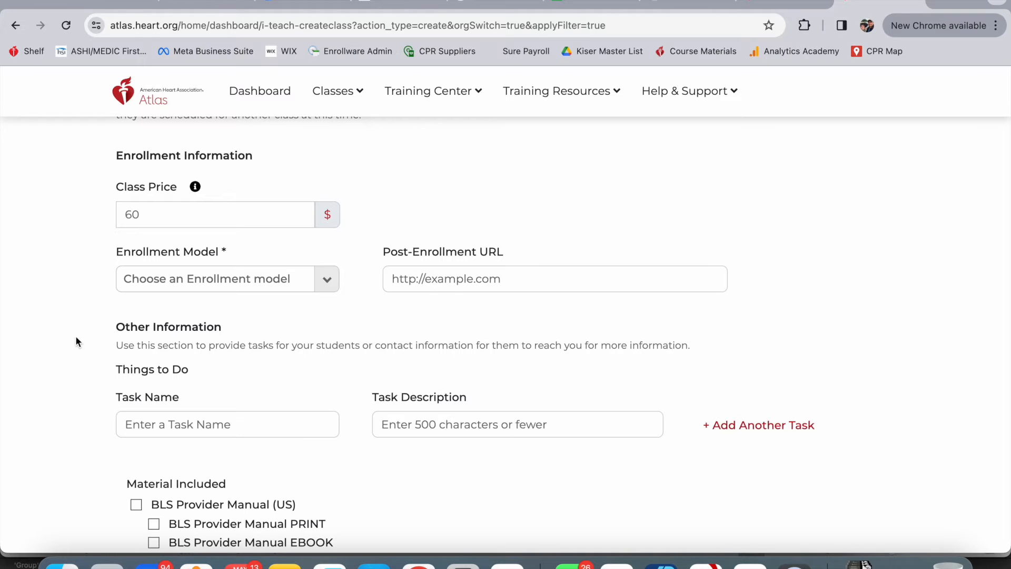
scroll(75, 336, down, 1)
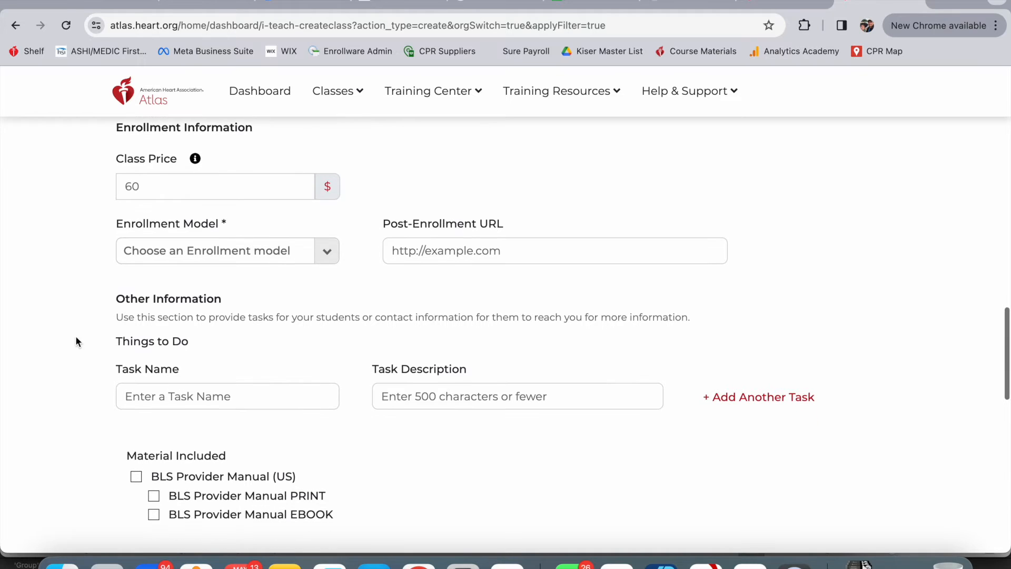
click(143, 250)
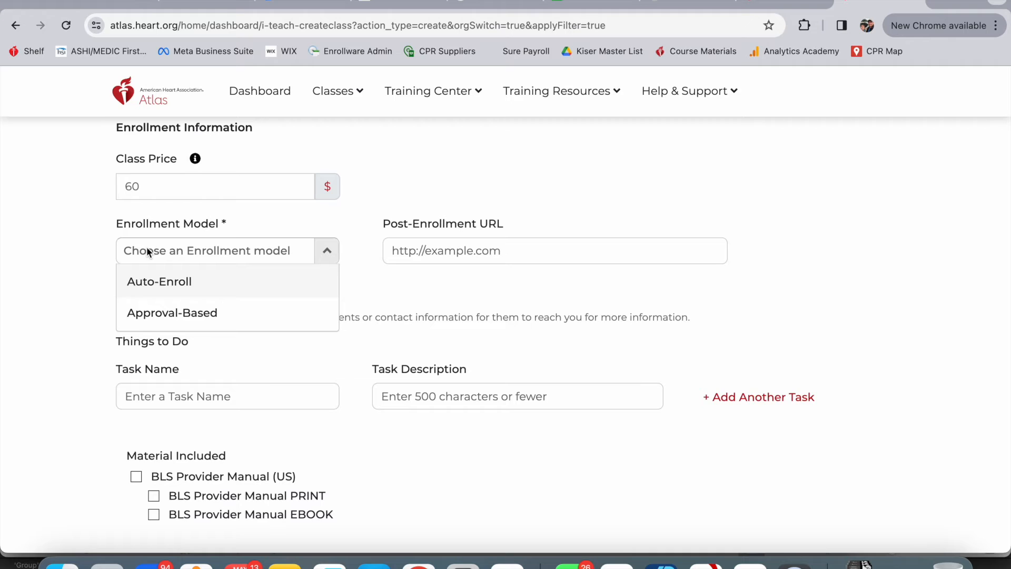
click(155, 284)
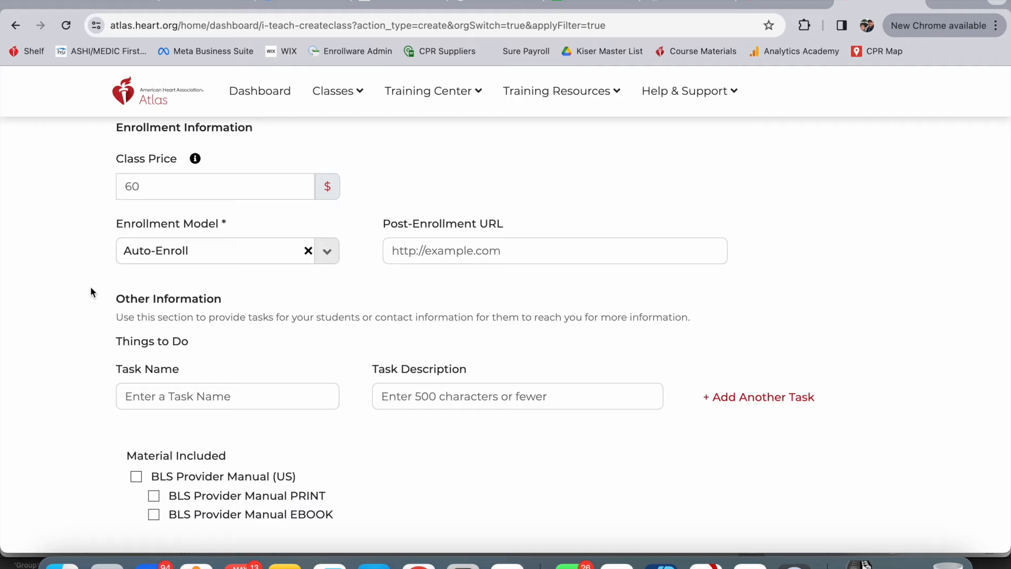
scroll(90, 289, down, 1)
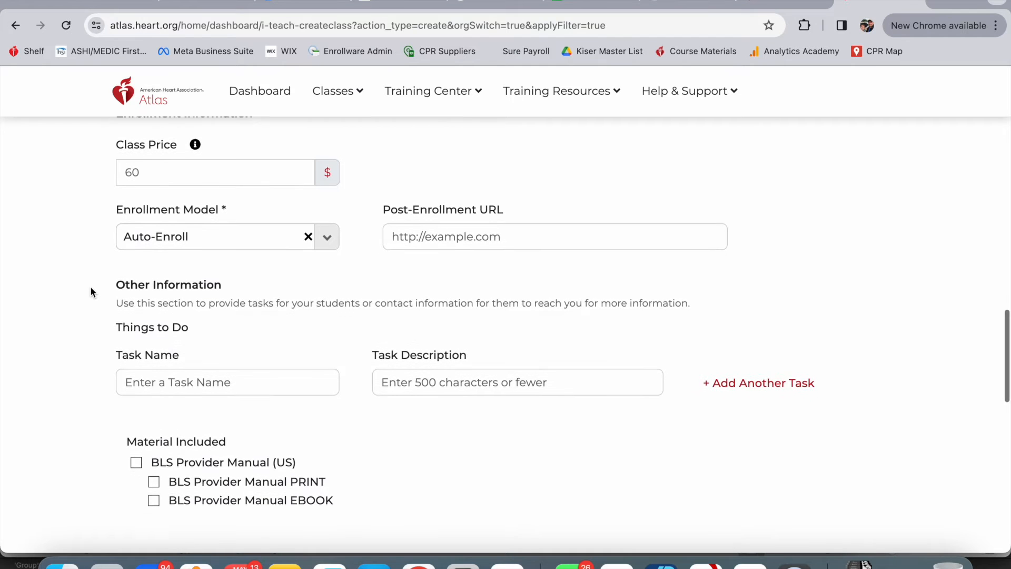
click(136, 236)
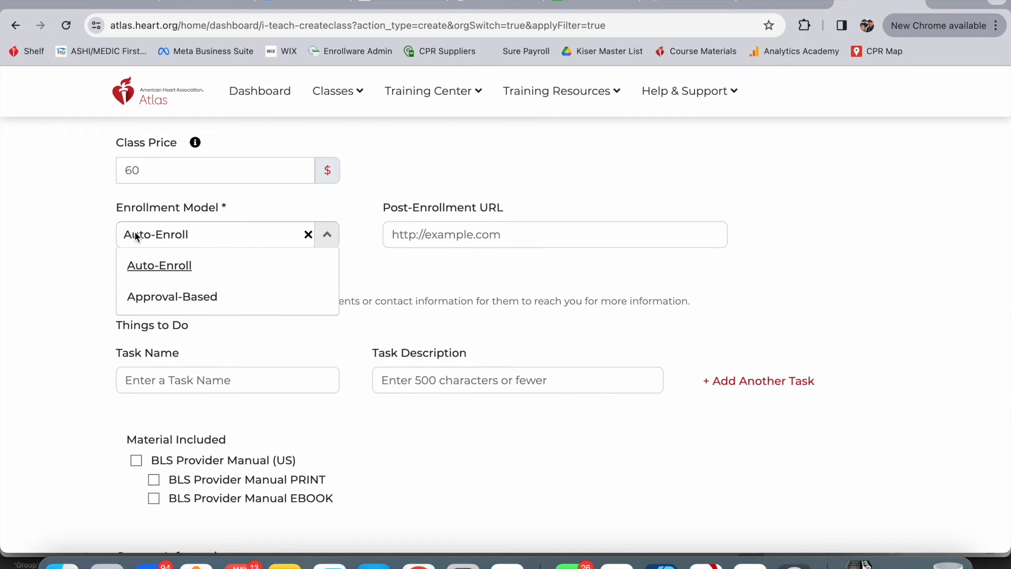
click(96, 280)
Review the tasks, included materials and contact fields of the class form, and cancel creating the class.
scroll(96, 281, down, 5)
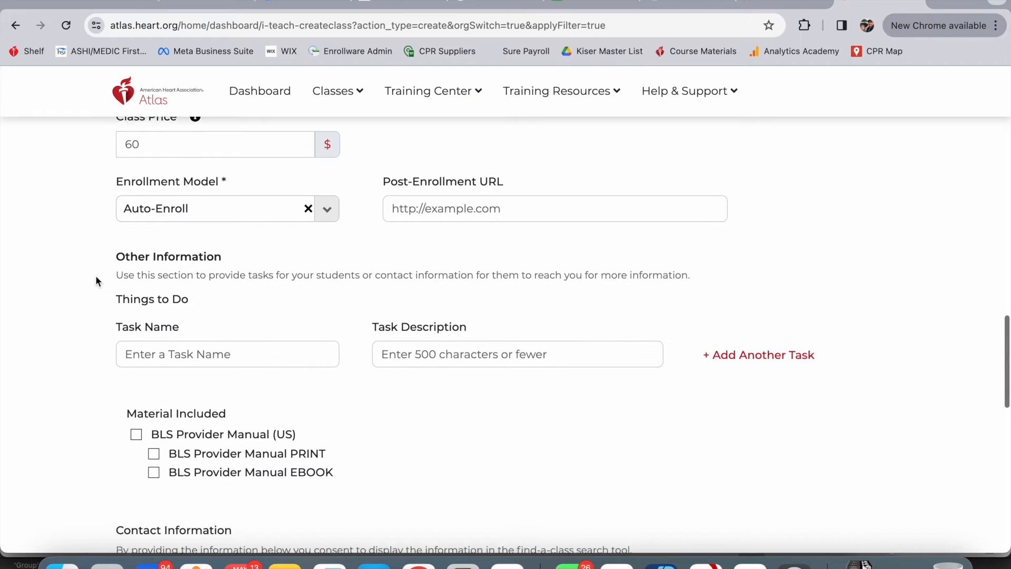
scroll(96, 281, down, 3)
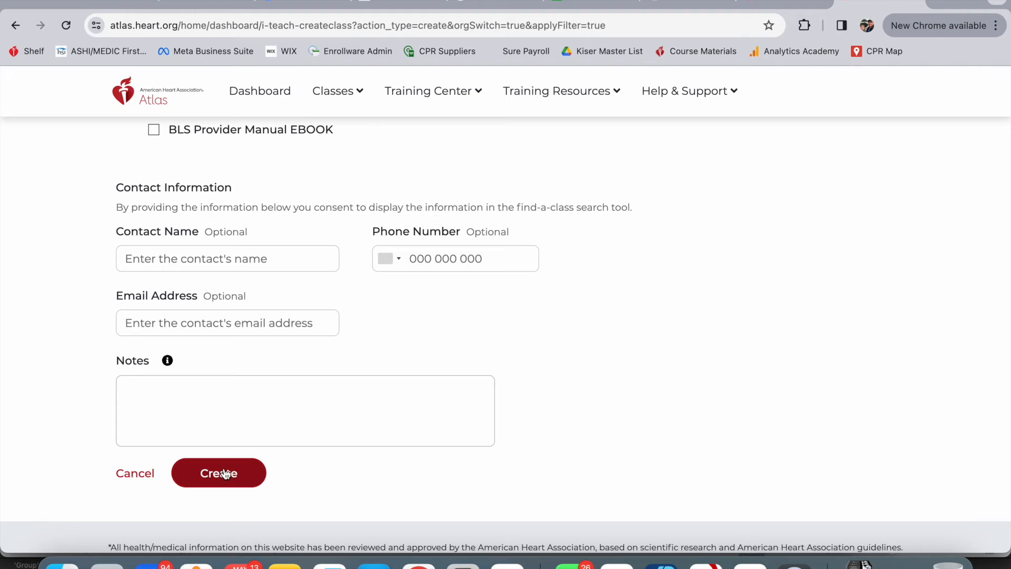
click(137, 474)
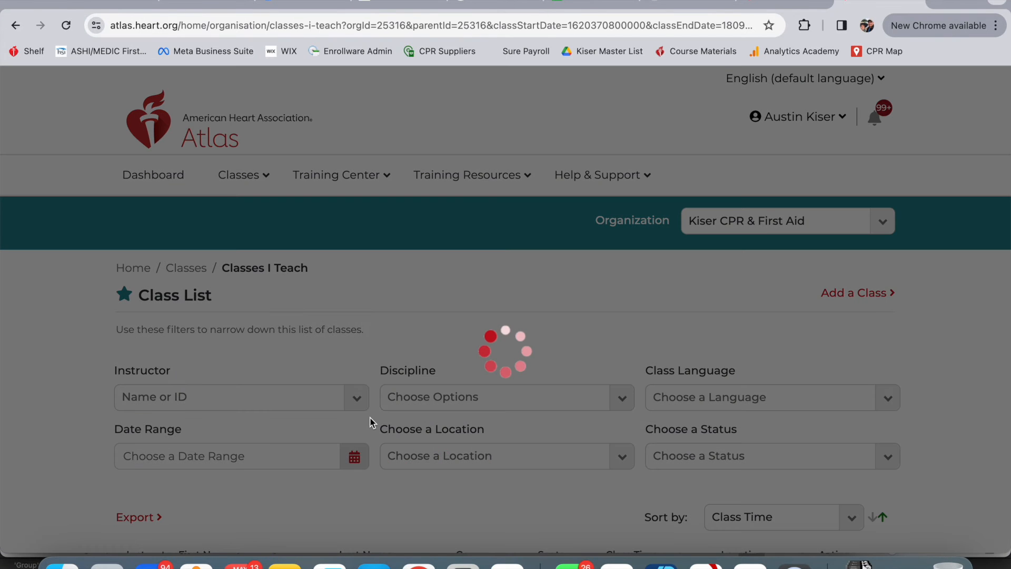
scroll(371, 421, down, 2)
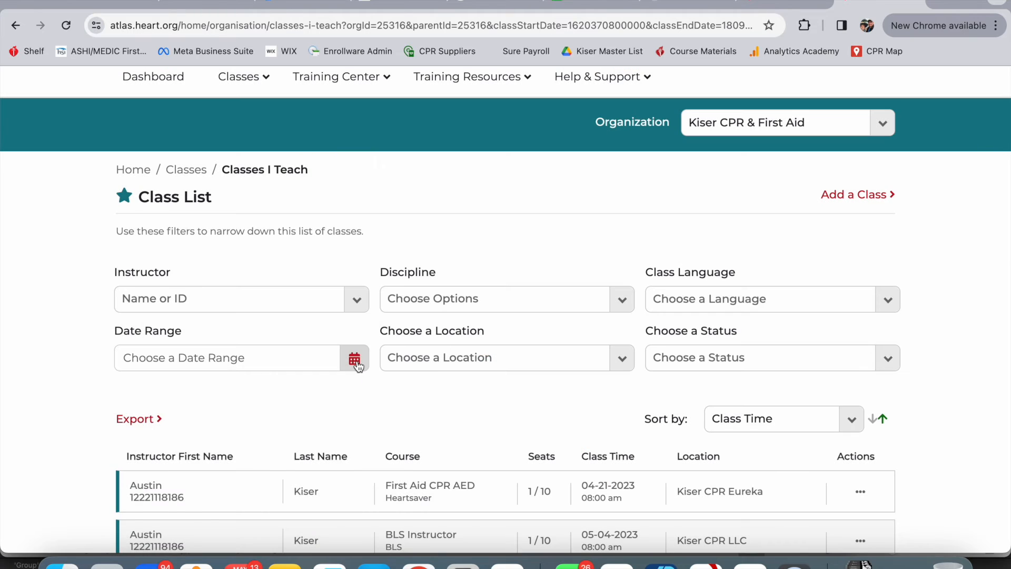
click(356, 360)
scroll(235, 402, down, 1)
click(235, 420)
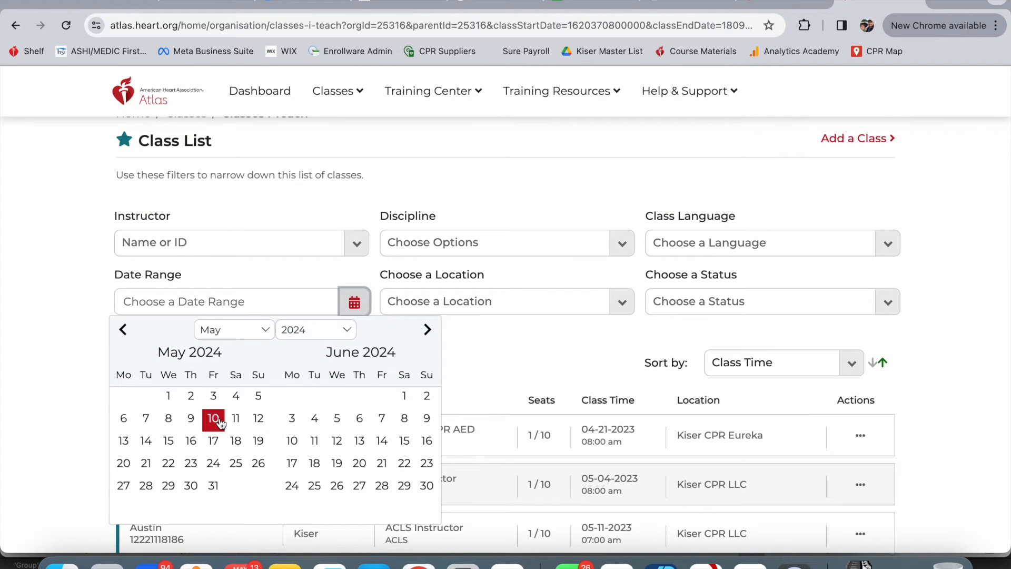
click(146, 418)
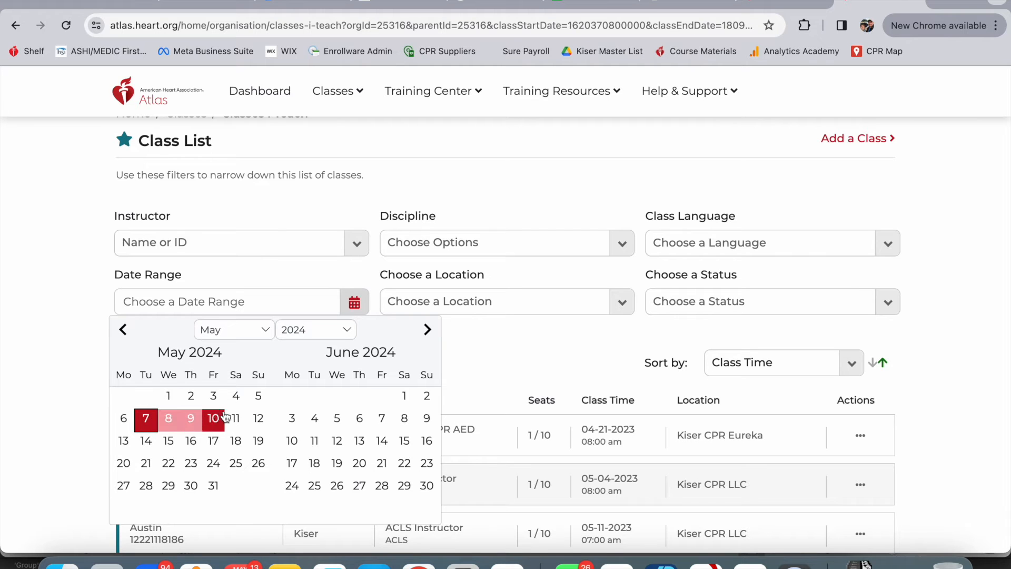
click(236, 398)
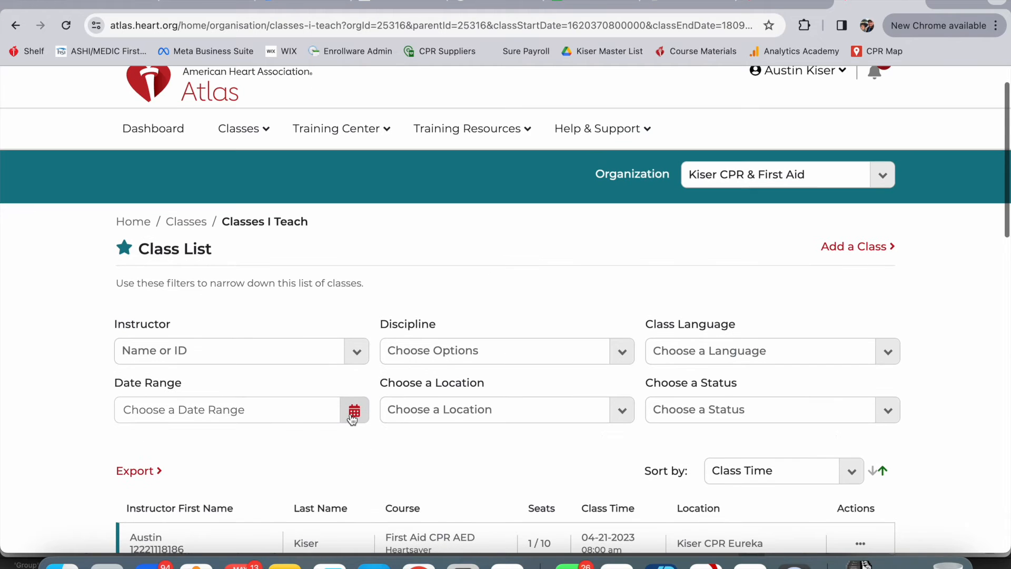
Filter the class list to the date range from May 7 to May 12, 2024.
click(352, 416)
click(148, 538)
click(258, 526)
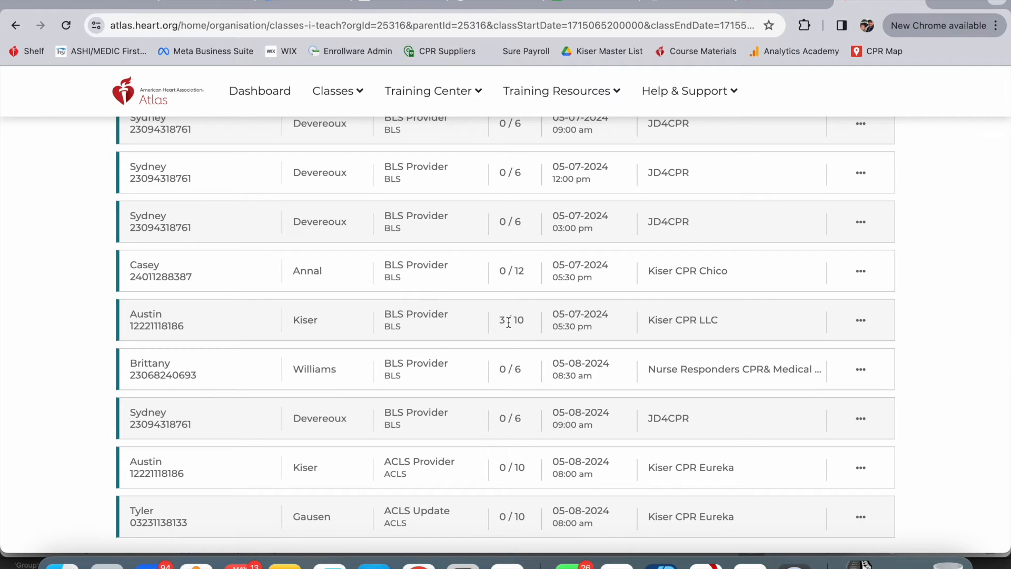
Open the BLS Provider class at Kiser CPR LLC on 05-07-2024 at 05:30 pm for viewing and editing.
click(861, 322)
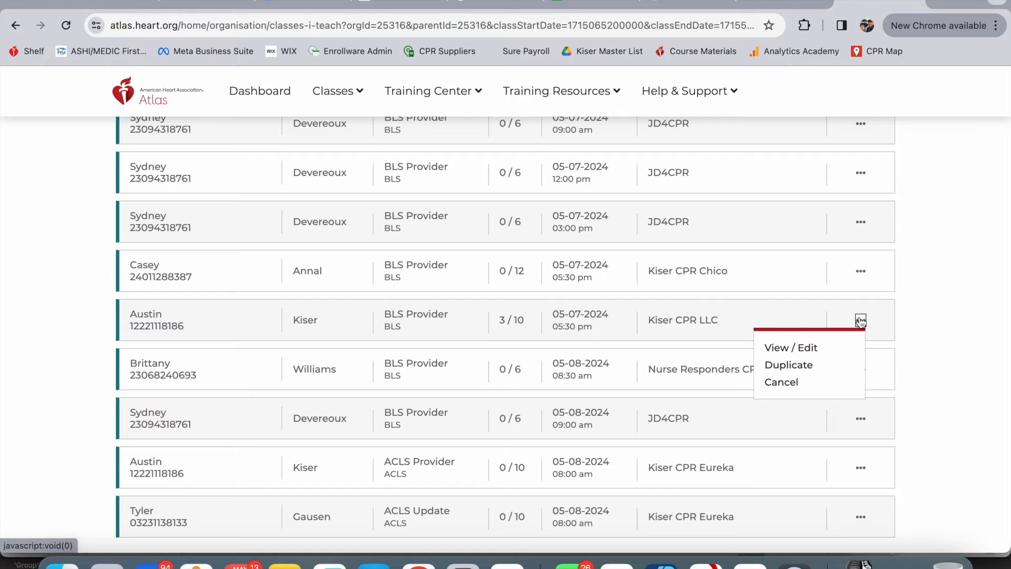
click(800, 349)
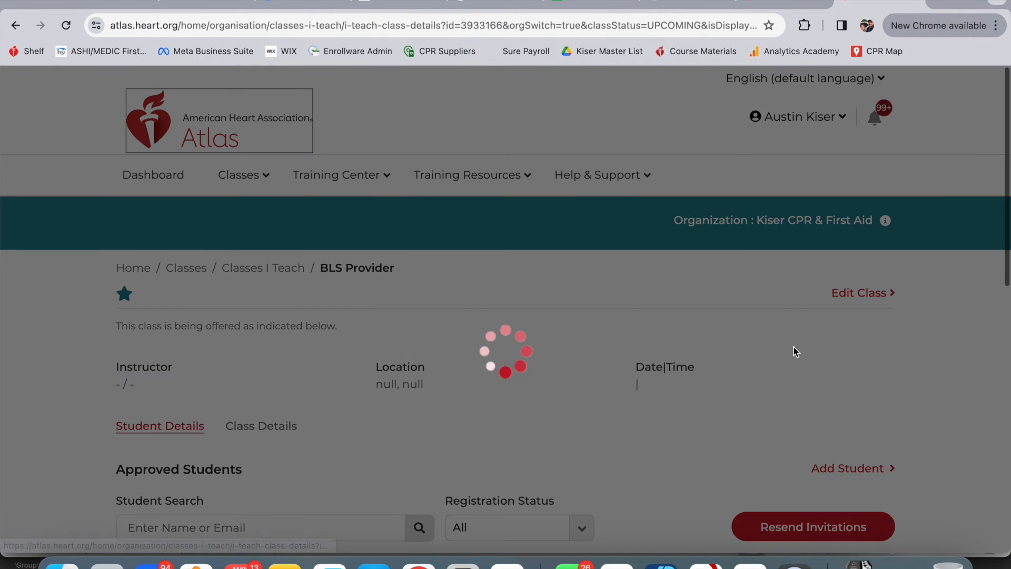
Review the student roster, invitation and finalizing options, and the class details of the BLS Provider class.
scroll(445, 422, down, 3)
scroll(445, 421, down, 2)
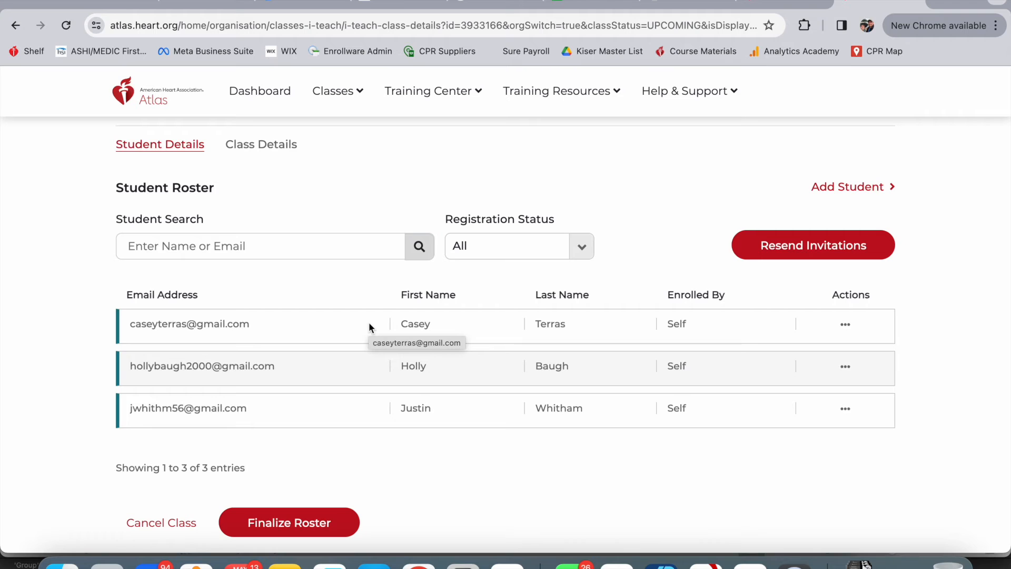
scroll(369, 324, up, 3)
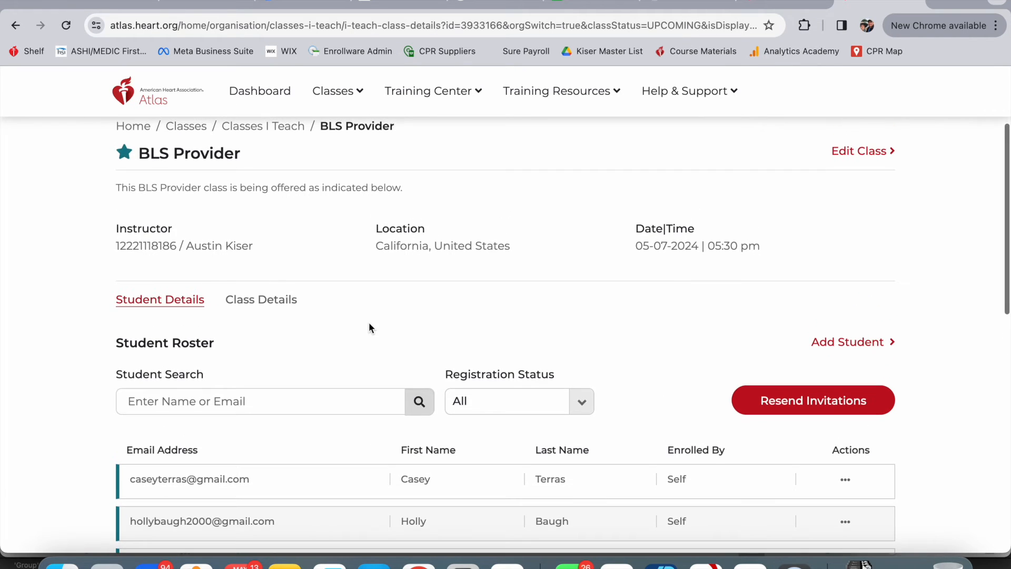
scroll(369, 326, down, 3)
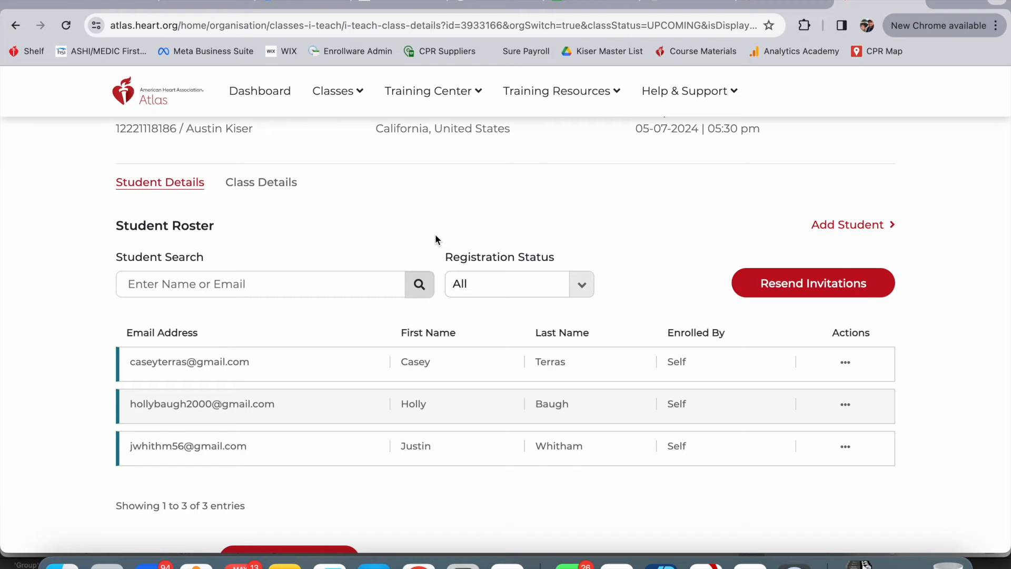
scroll(435, 240, up, 5)
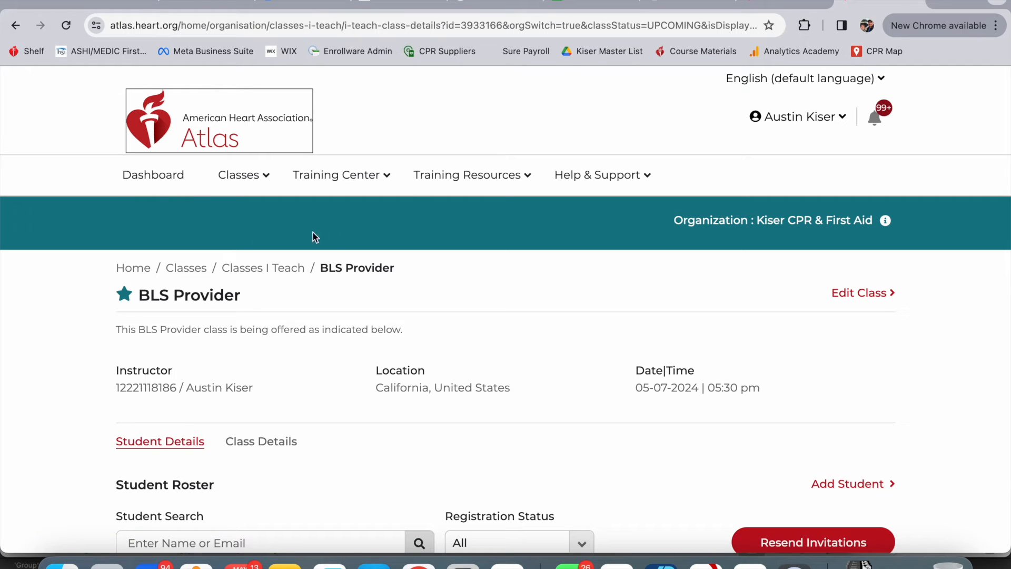
Open the Course Information training resources and go to the US Basic Life Support (BLS) Provider materials.
click(470, 181)
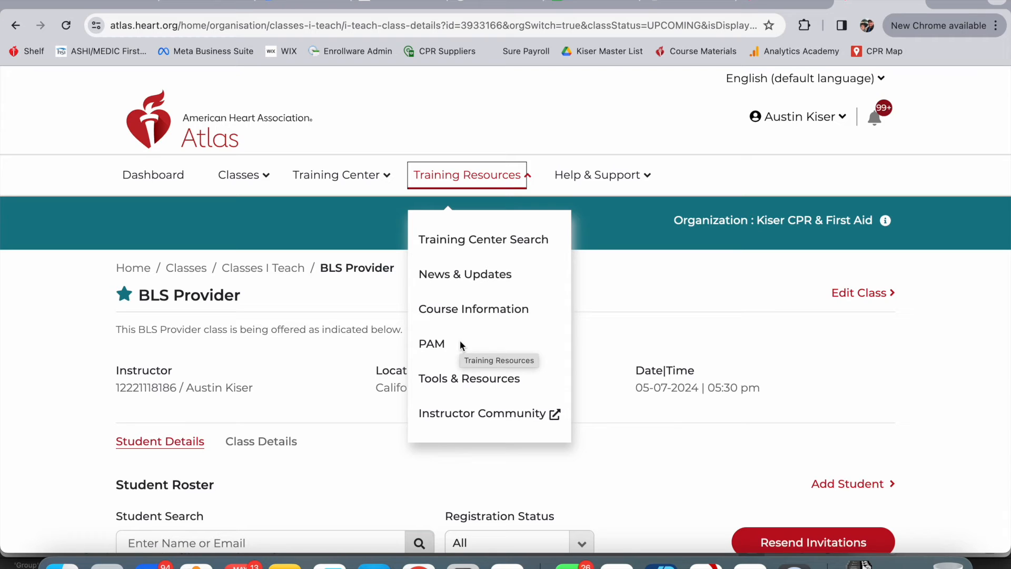
click(456, 311)
scroll(444, 311, down, 3)
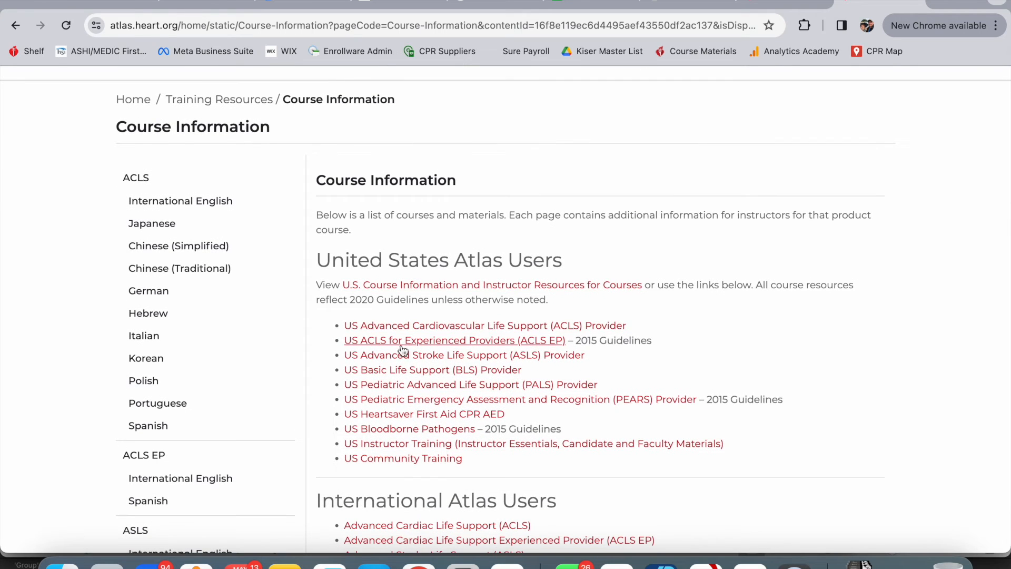
click(427, 371)
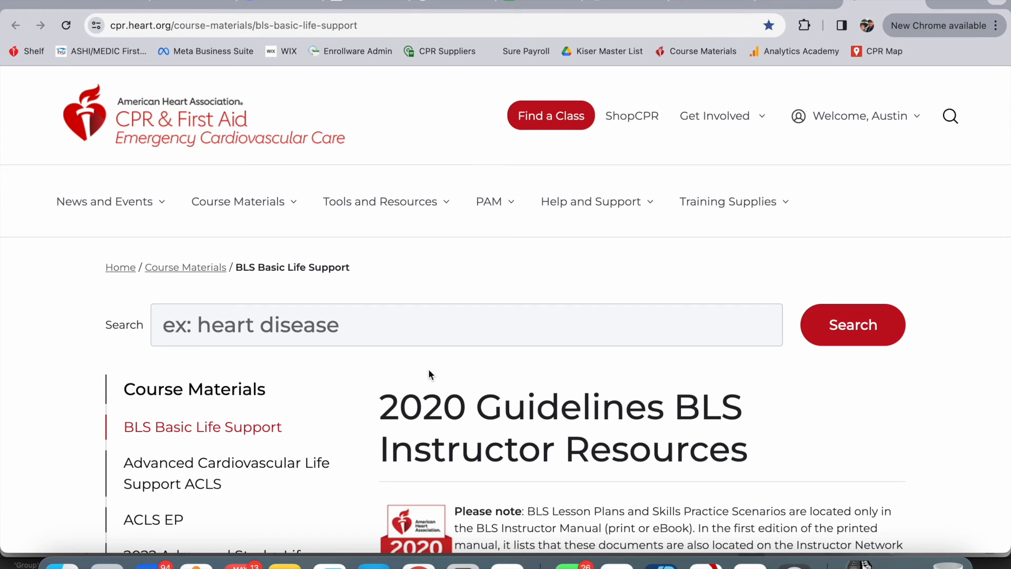
Examine the precourse, course and continuous compressions materials among the 2020 Guidelines BLS Instructor Resources.
scroll(428, 369, down, 4)
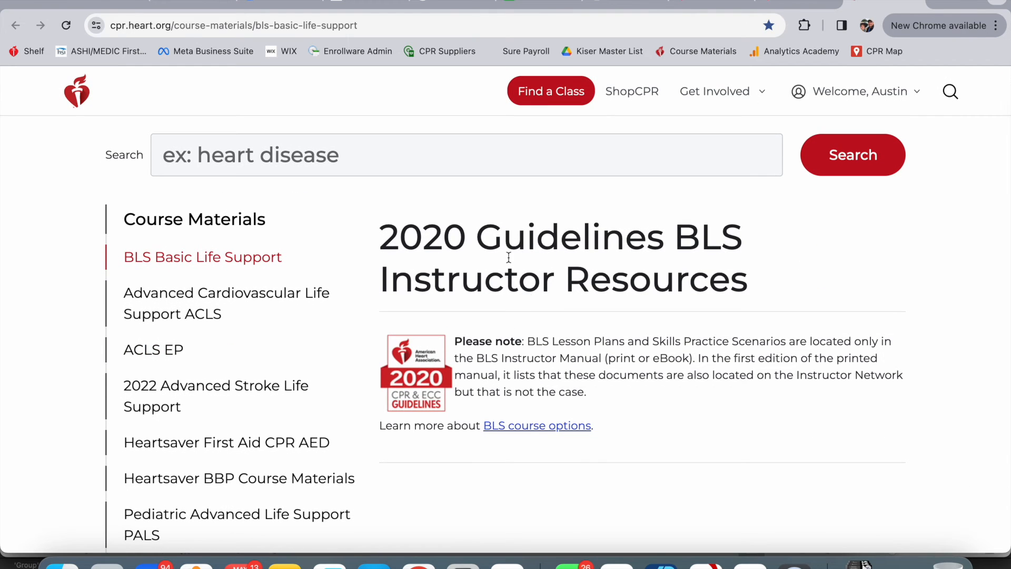
scroll(541, 339, down, 6)
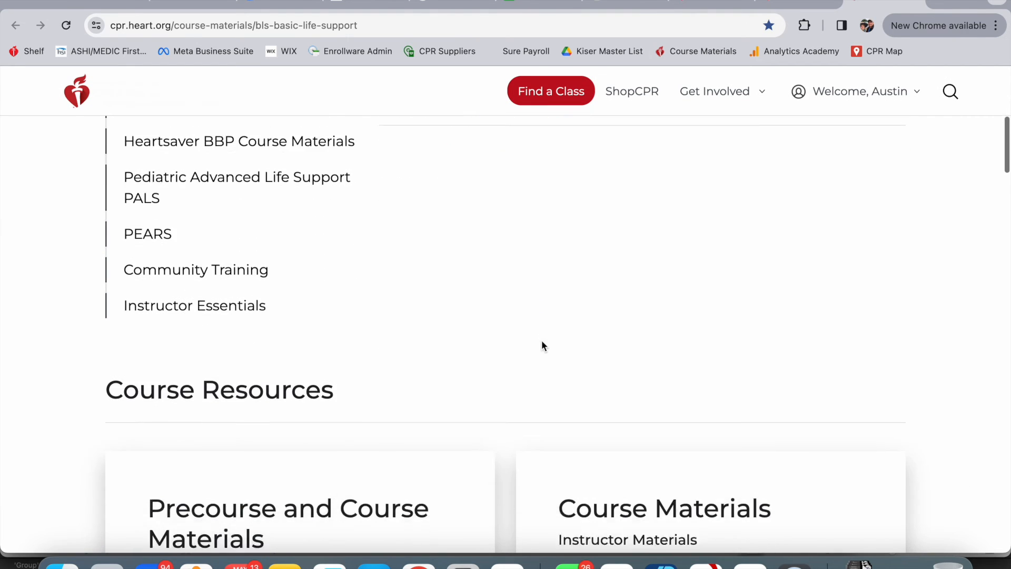
scroll(542, 342, down, 7)
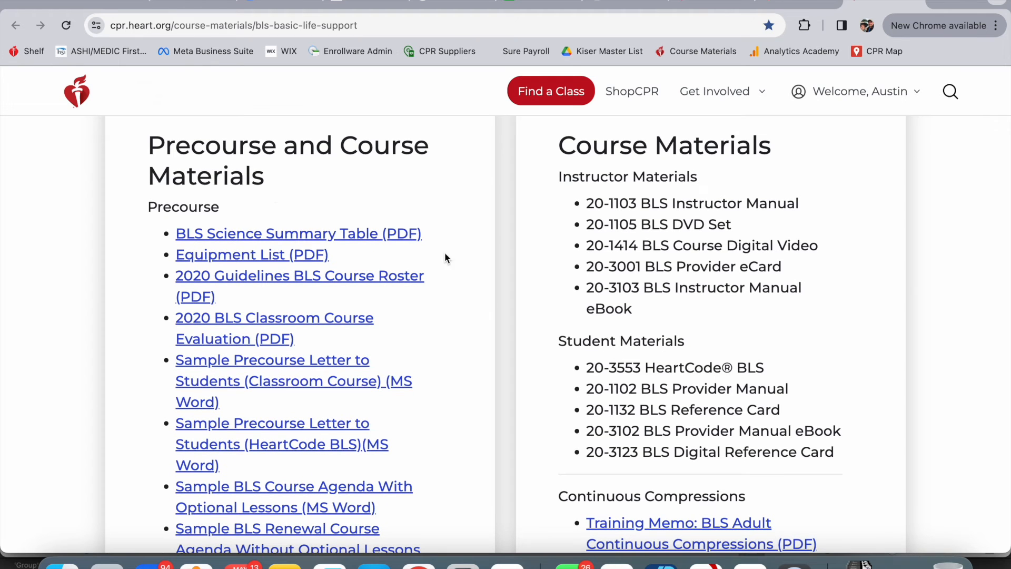
scroll(444, 280, down, 2)
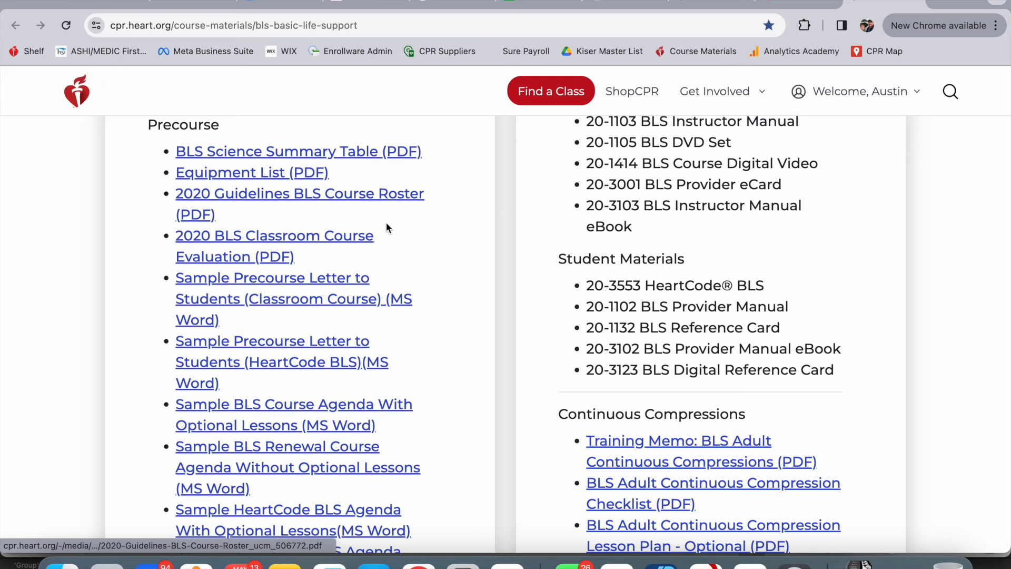
scroll(424, 322, down, 1)
scroll(426, 323, down, 2)
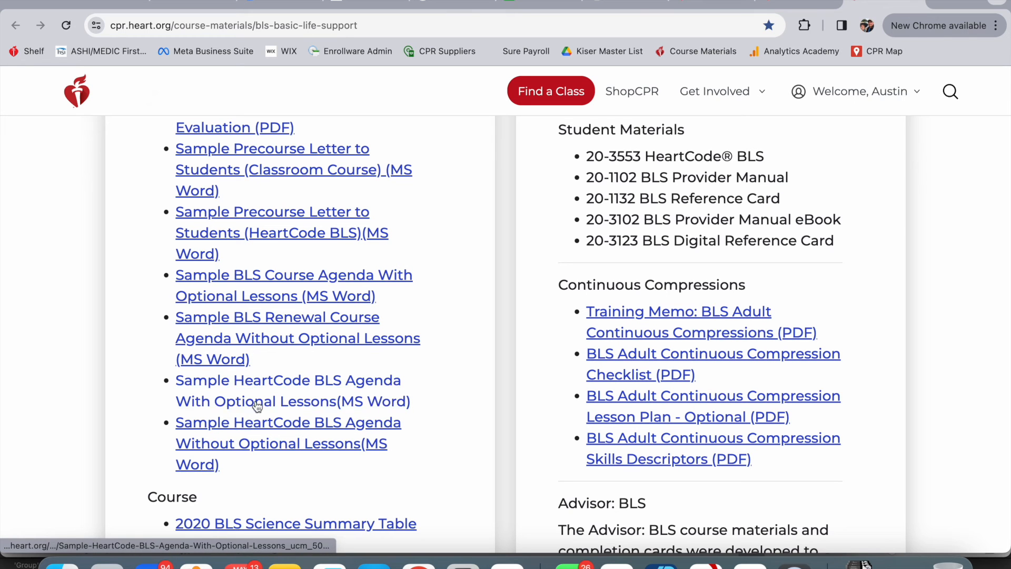
scroll(132, 296, down, 3)
scroll(132, 298, down, 3)
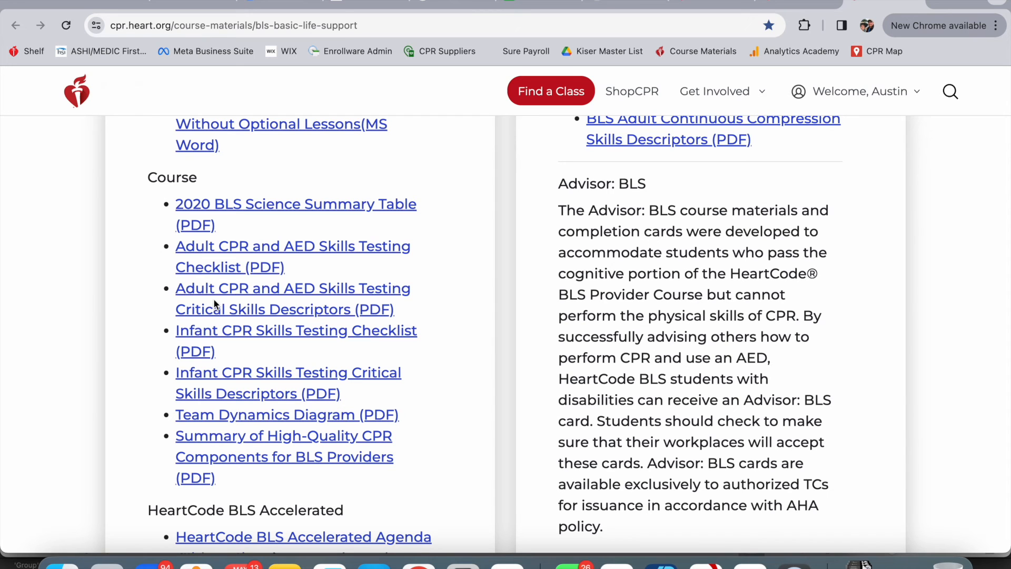
scroll(469, 325, up, 3)
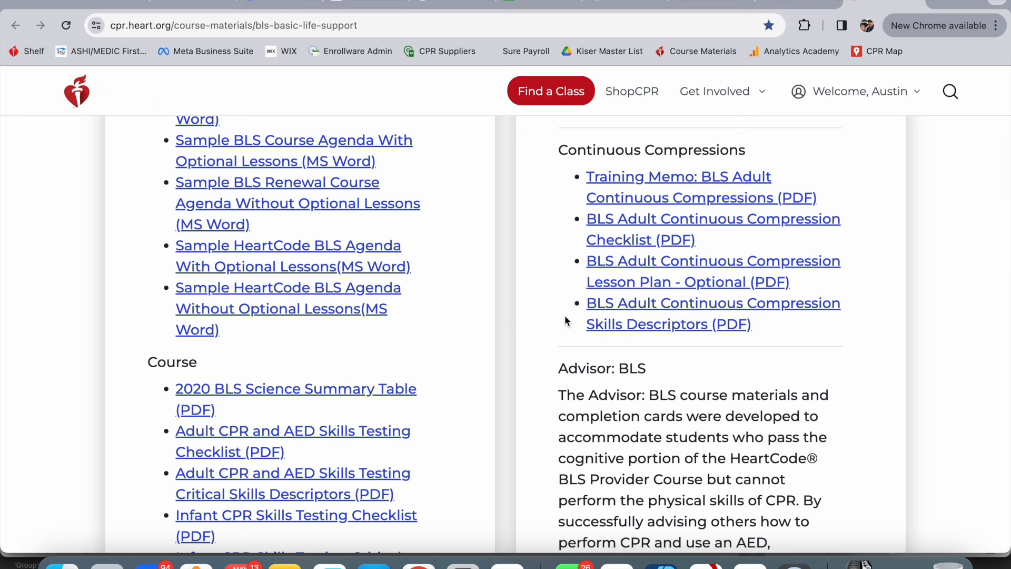
Open the BLS Adult Continuous Compression Checklist PDF, read through it, and return to the BLS resources page.
click(645, 227)
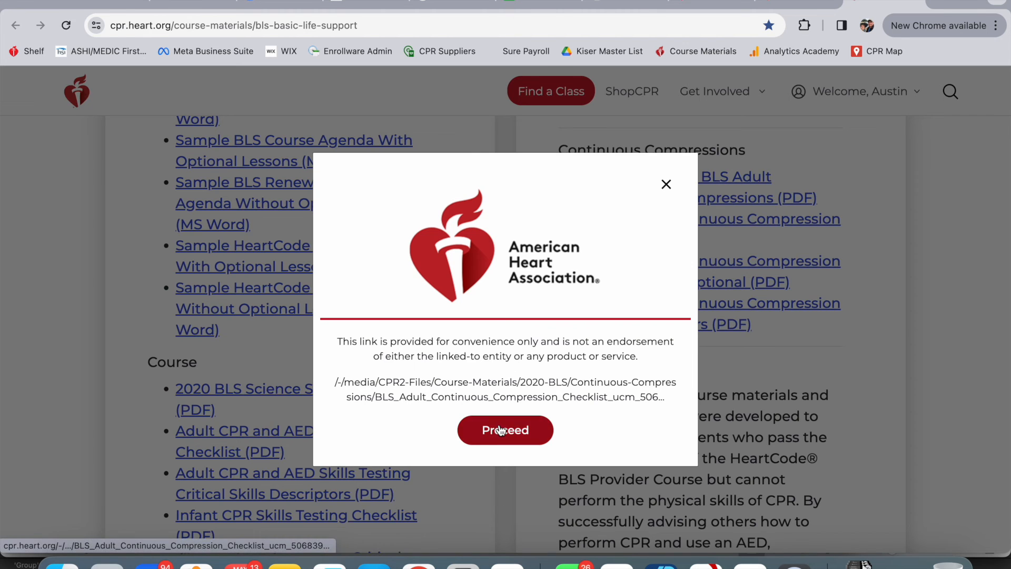
click(500, 430)
scroll(499, 424, down, 1)
scroll(498, 424, up, 1)
scroll(498, 423, down, 3)
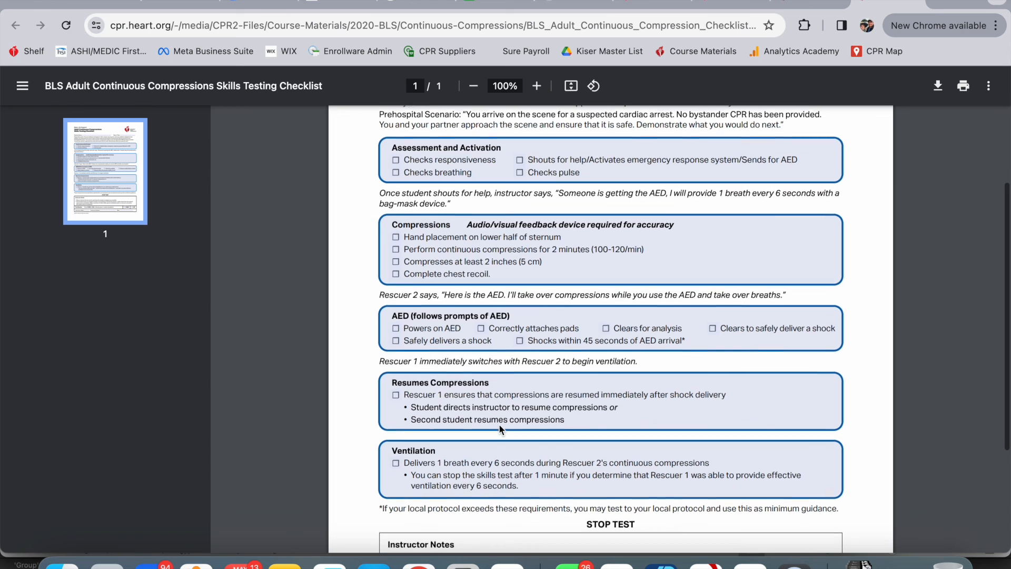
scroll(500, 428, up, 3)
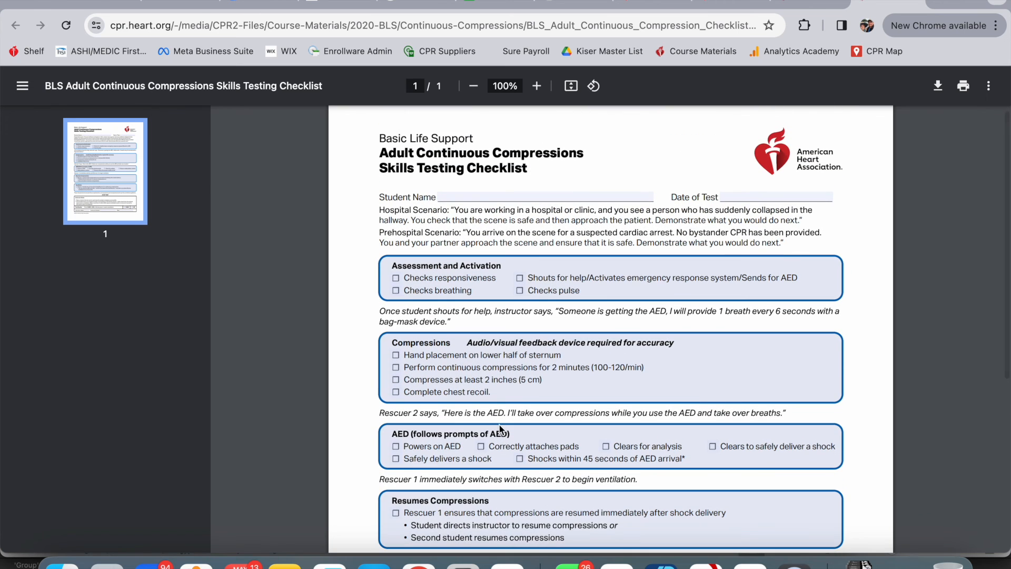
scroll(362, 232, down, 2)
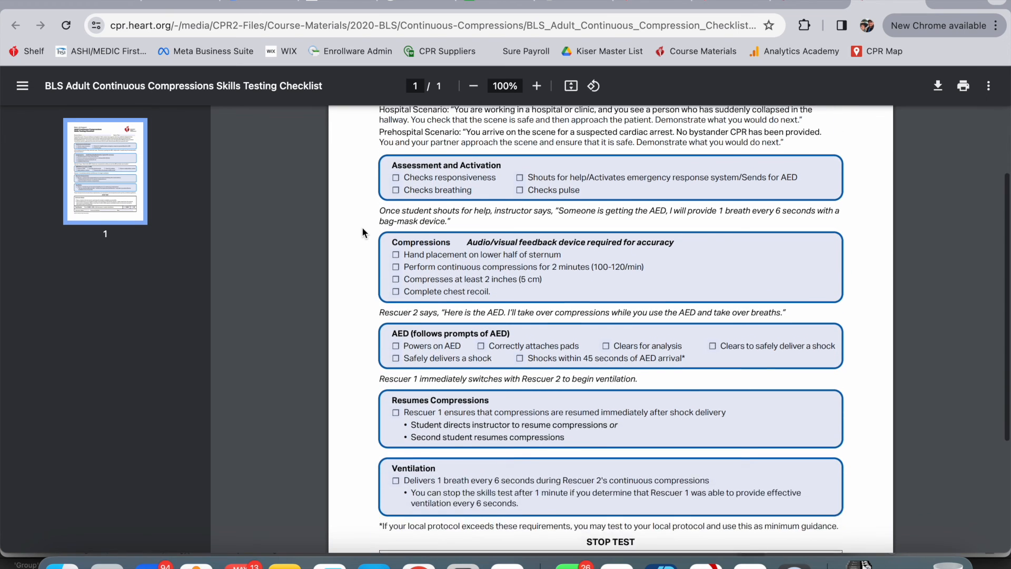
scroll(362, 232, down, 4)
scroll(363, 232, up, 5)
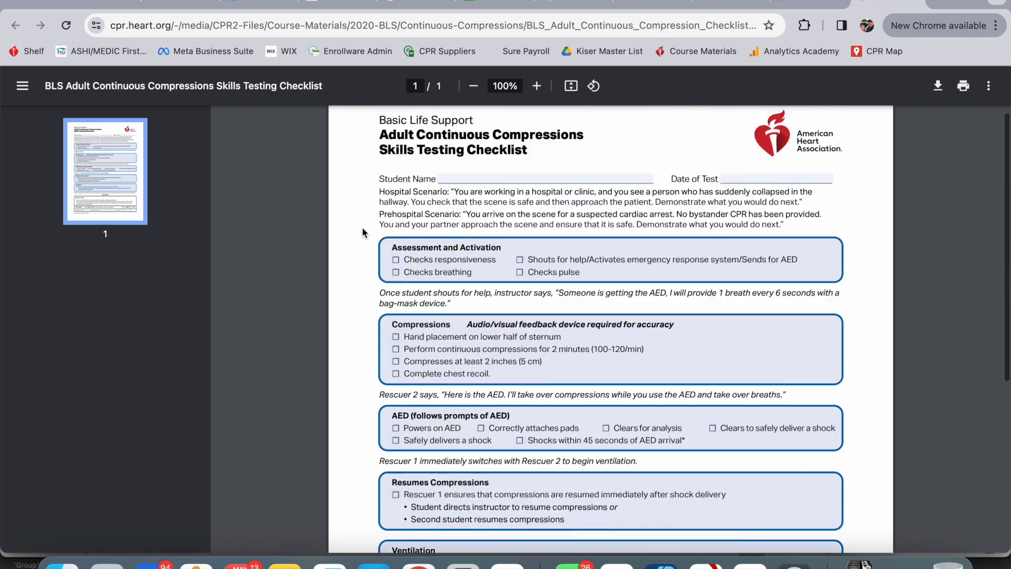
click(795, 2)
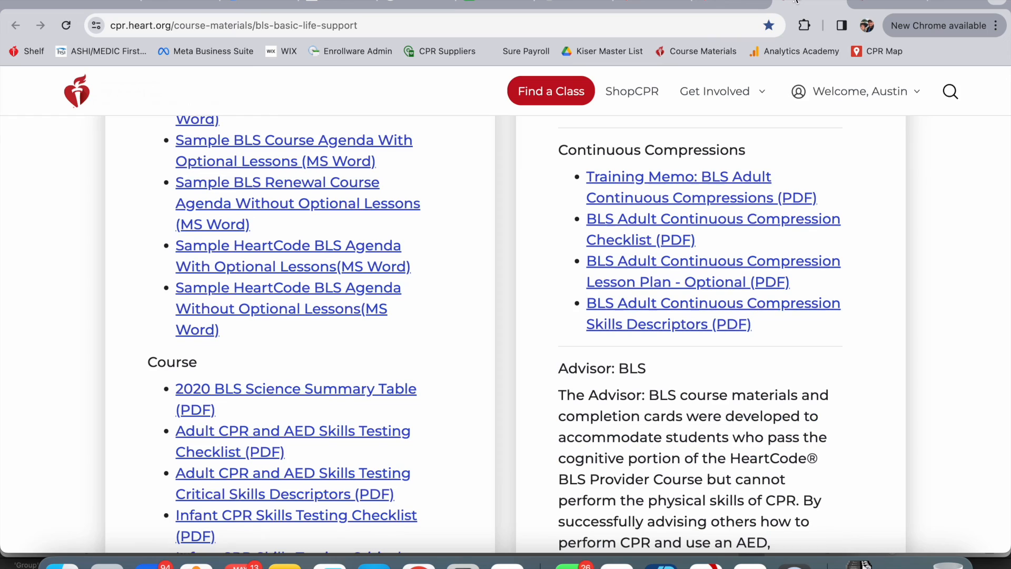
Look through the HeartCode BLS Accelerated, Advisor: BLS and BLS Provider Virtual Skills materials, and return to the page's beginning.
scroll(507, 323, down, 9)
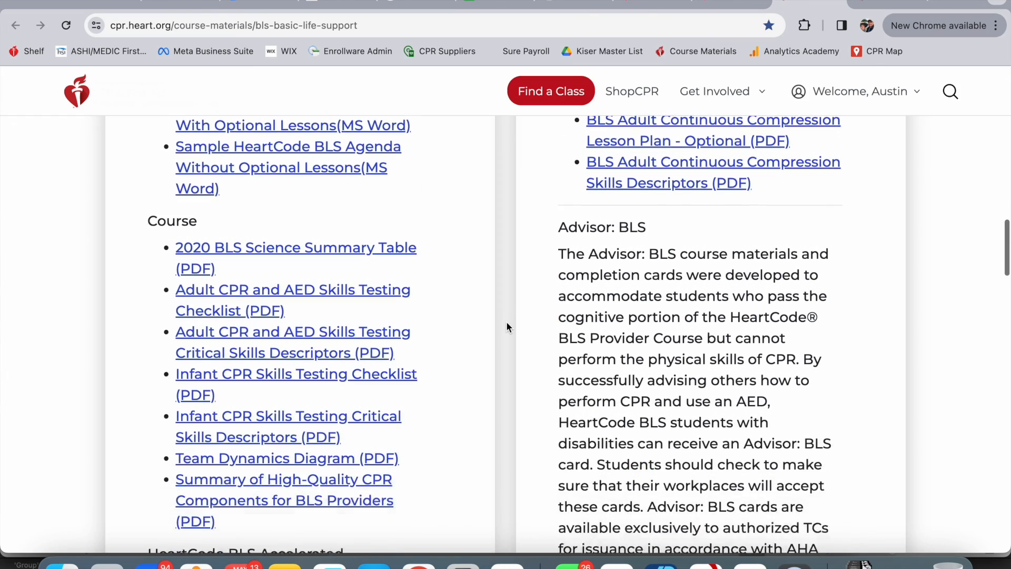
scroll(507, 322, down, 1)
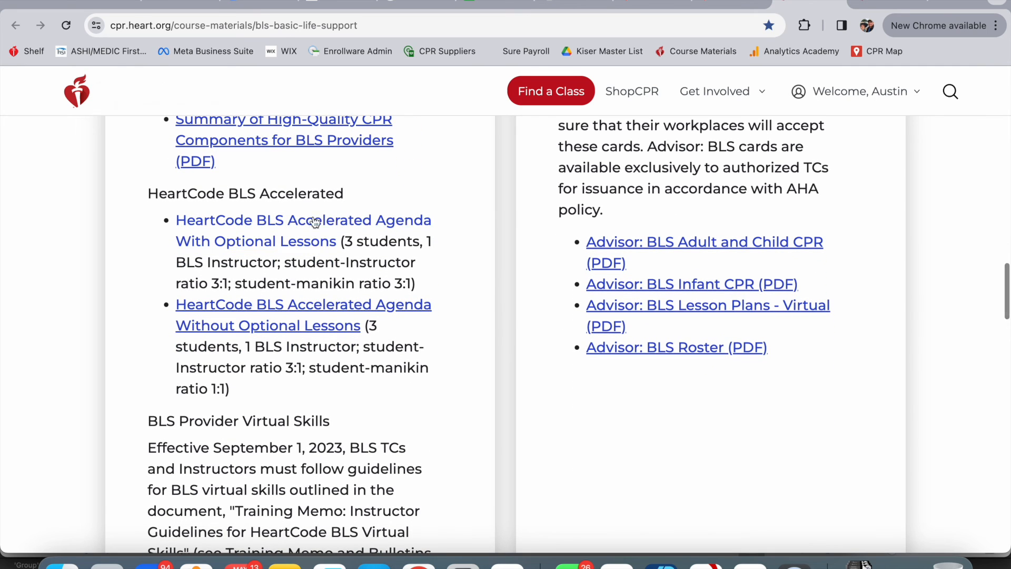
scroll(478, 337, down, 7)
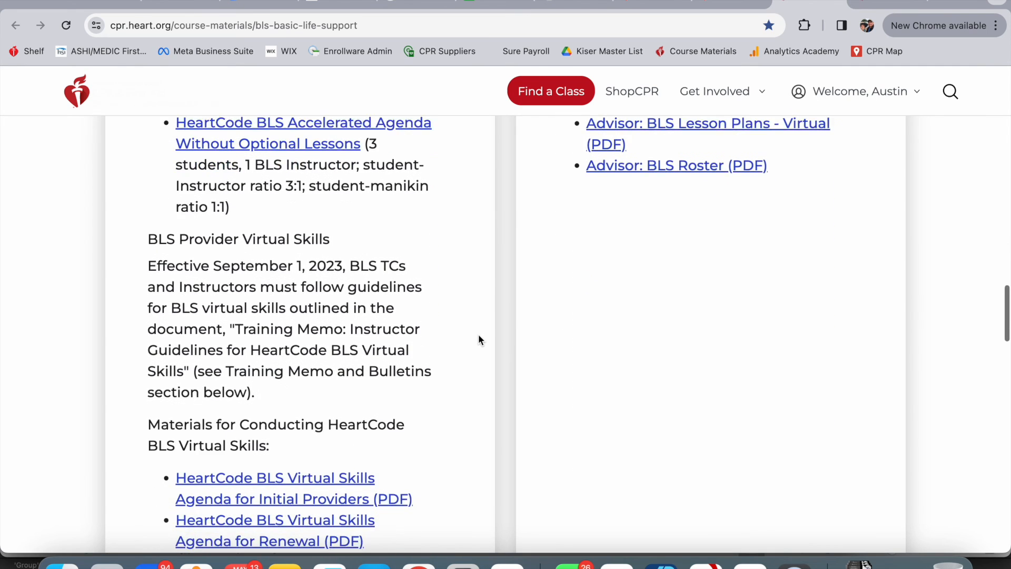
scroll(478, 340, down, 1)
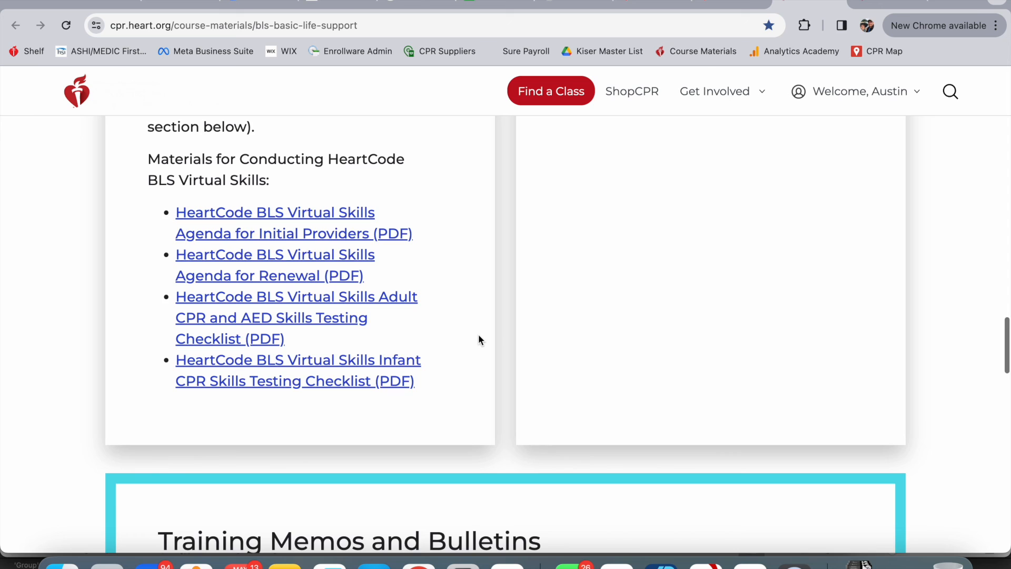
scroll(478, 340, up, 20)
scroll(479, 335, up, 10)
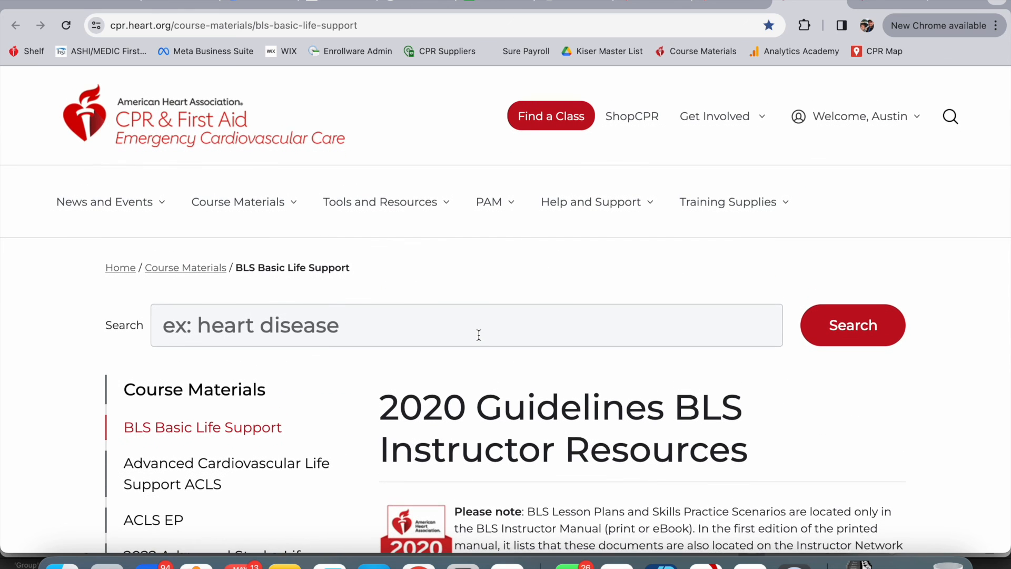